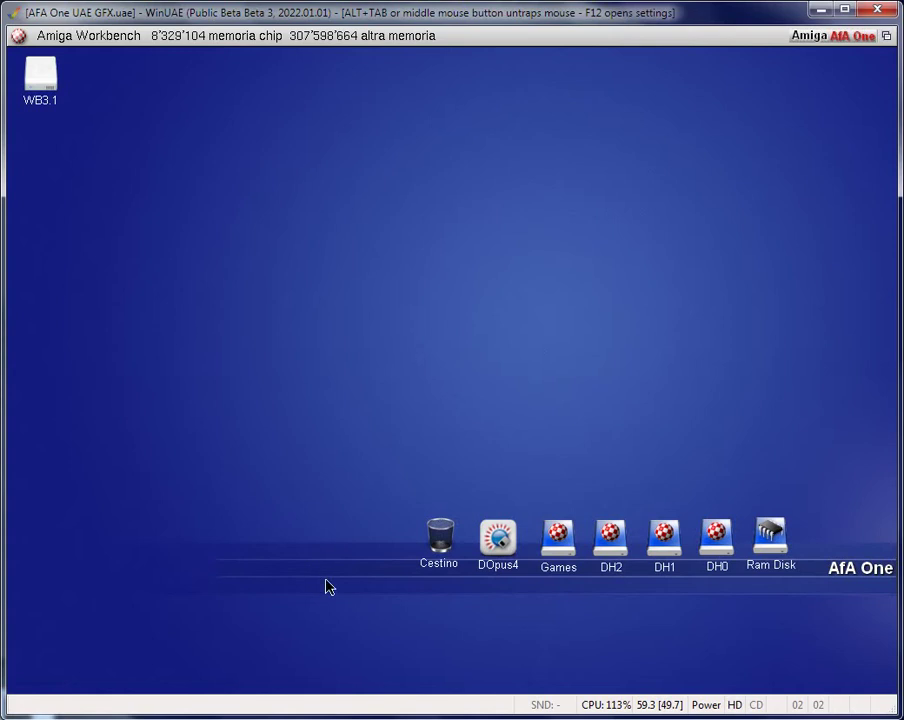
- Launch HDToolBox and list the drives attached to uaehf.device
click(427, 678)
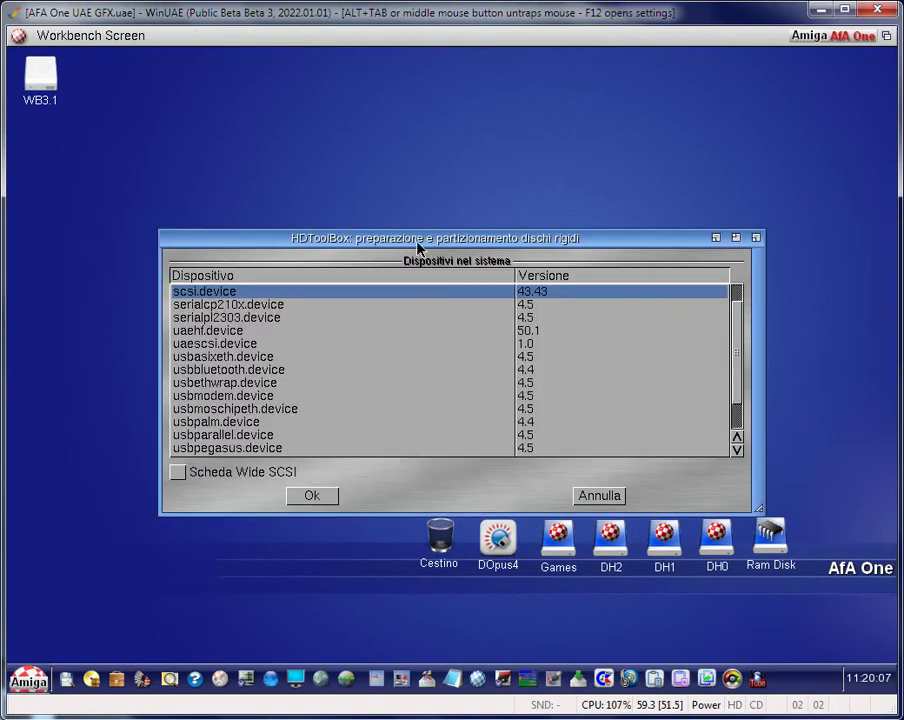
drag(416, 240, 404, 153)
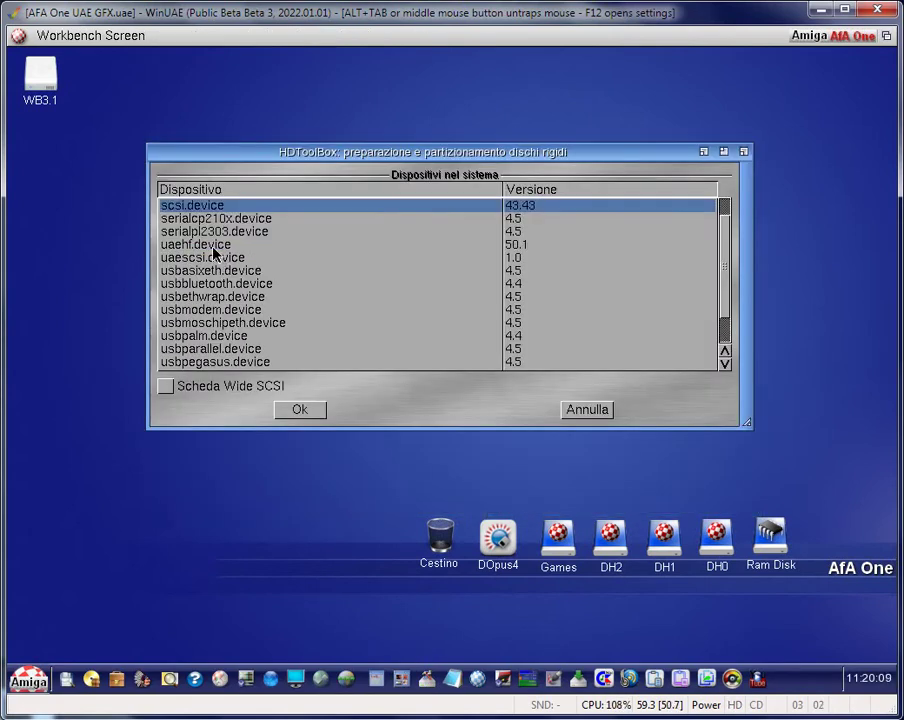
click(213, 246)
click(300, 410)
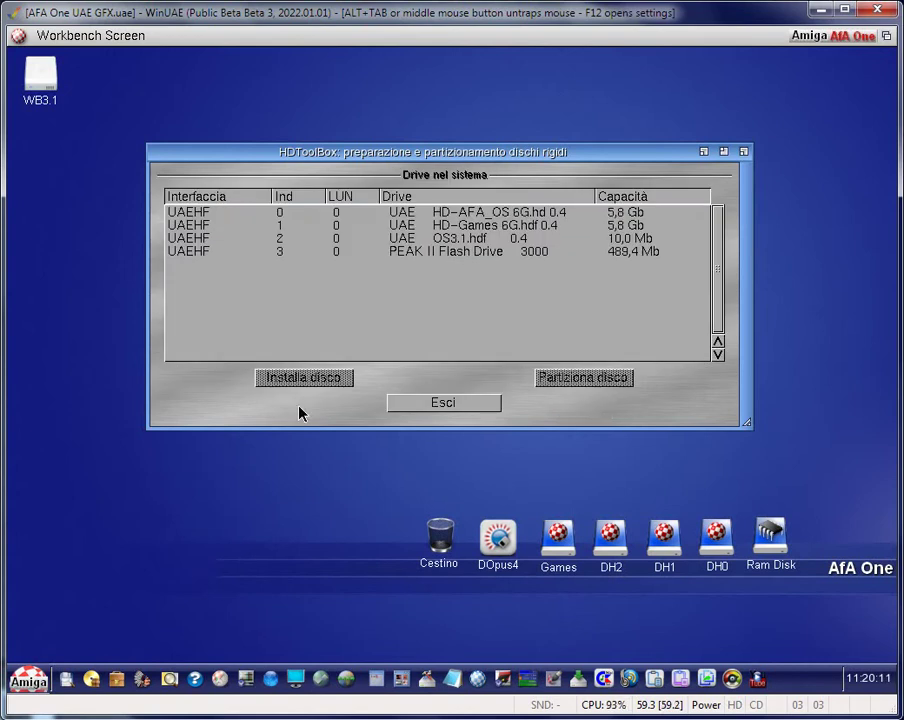
- Install the PEAK II Flash Drive at address 3, accepting the erasure of all its data
double_click(463, 254)
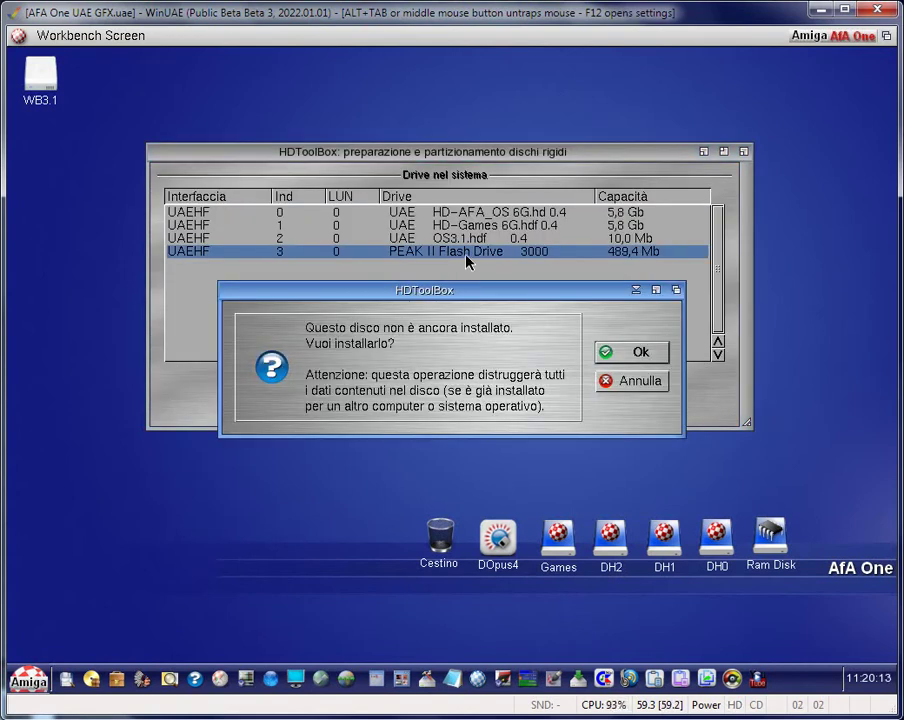
drag(442, 291, 442, 271)
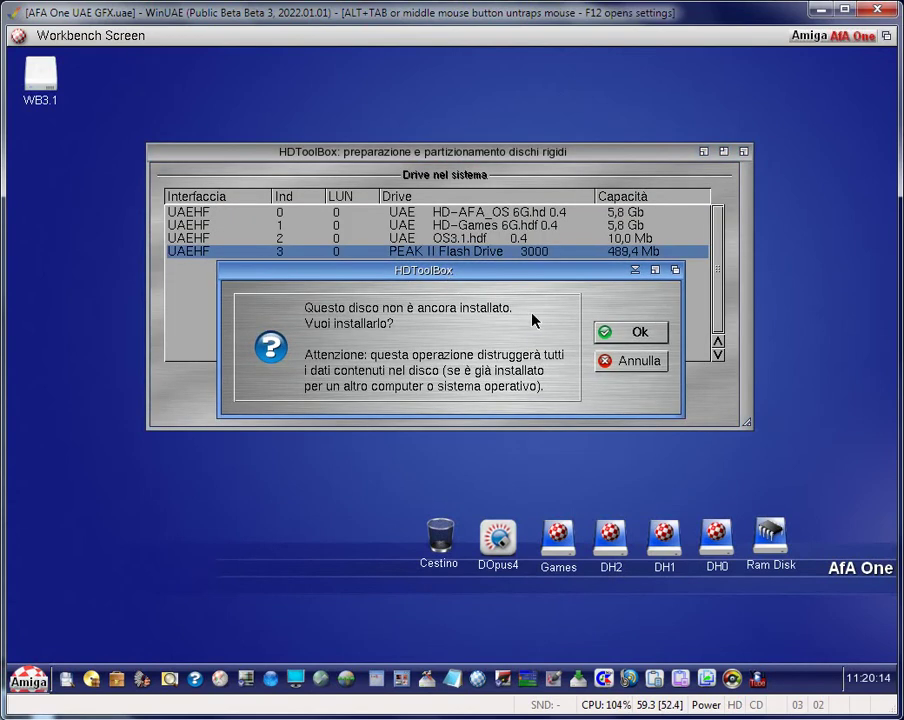
click(610, 335)
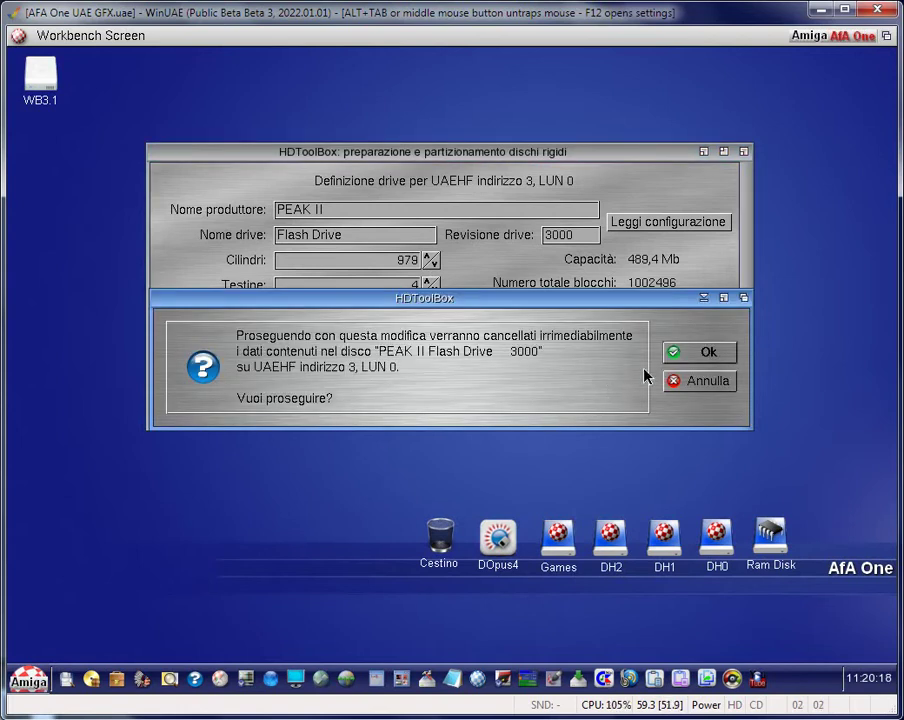
click(686, 358)
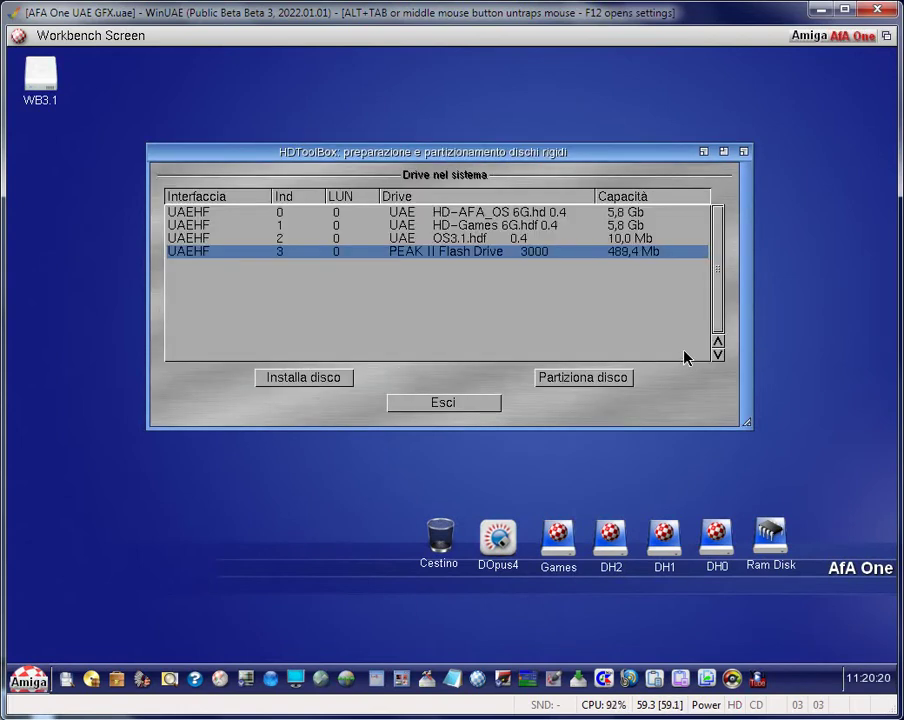
- Start partitioning the flash drive, rename its first partition HD0 and mark it as bootable
click(587, 378)
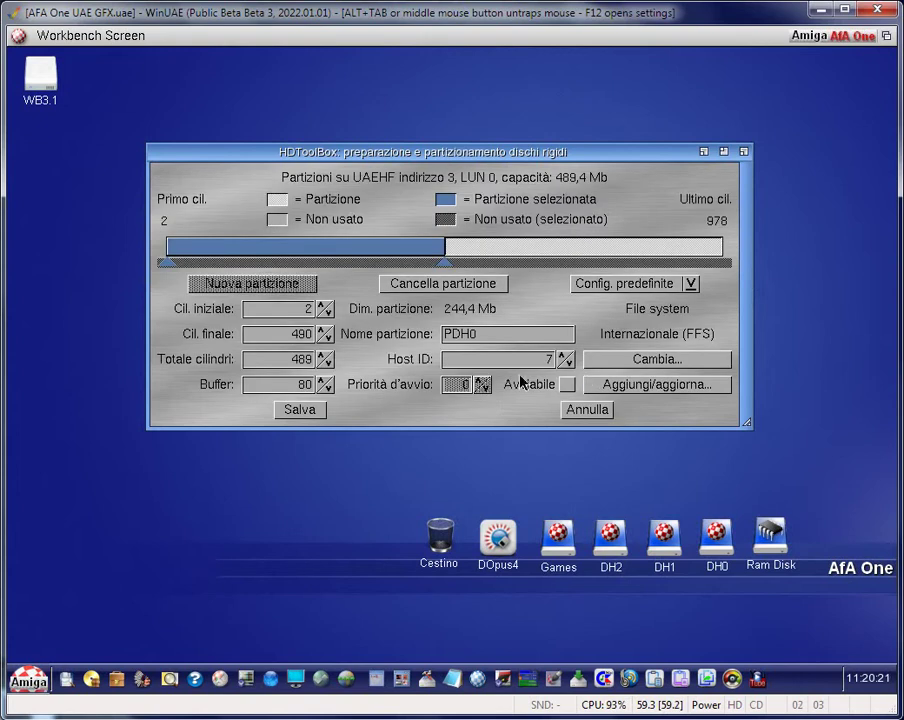
click(485, 340)
key(BackSpace)
key(BackSpace)
key(BackSpace)
key(BackSpace)
text(H)
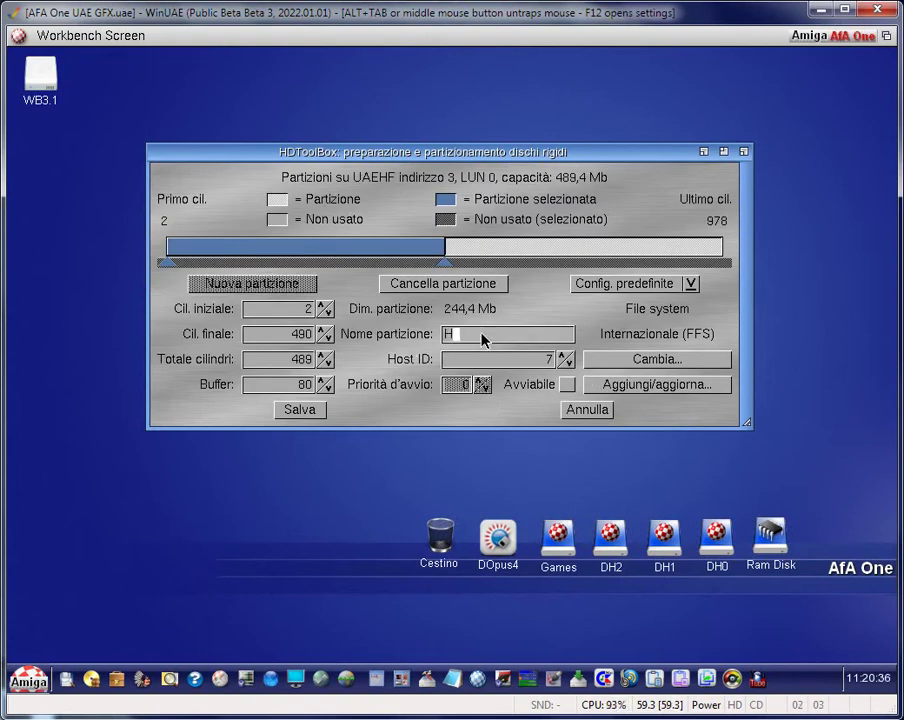
text(D0)
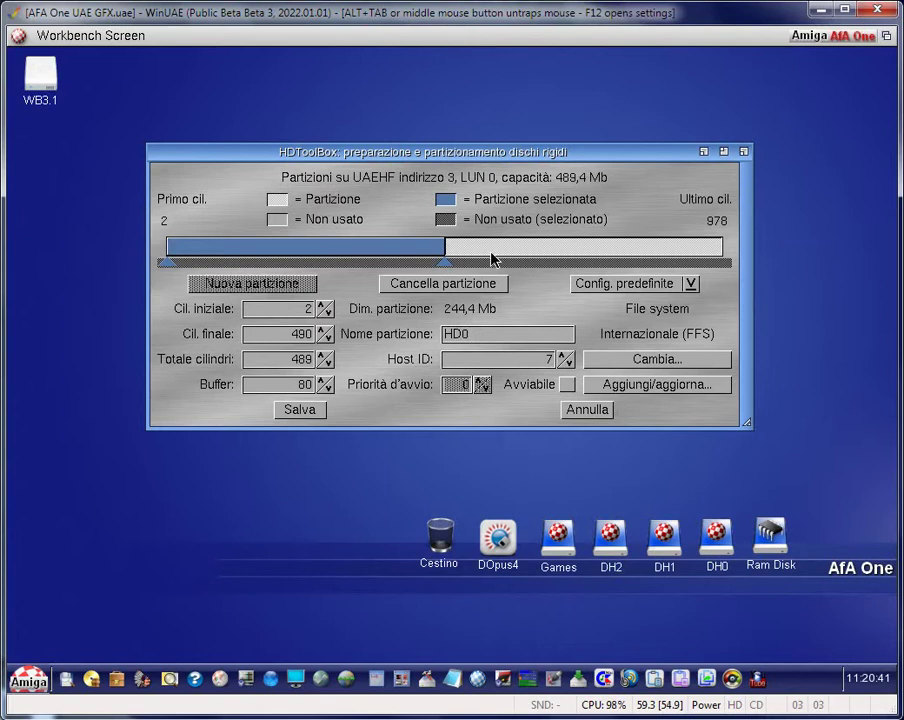
click(566, 384)
- Rename the second partition HD1, then save the partition layout and exit HDToolBox
click(512, 257)
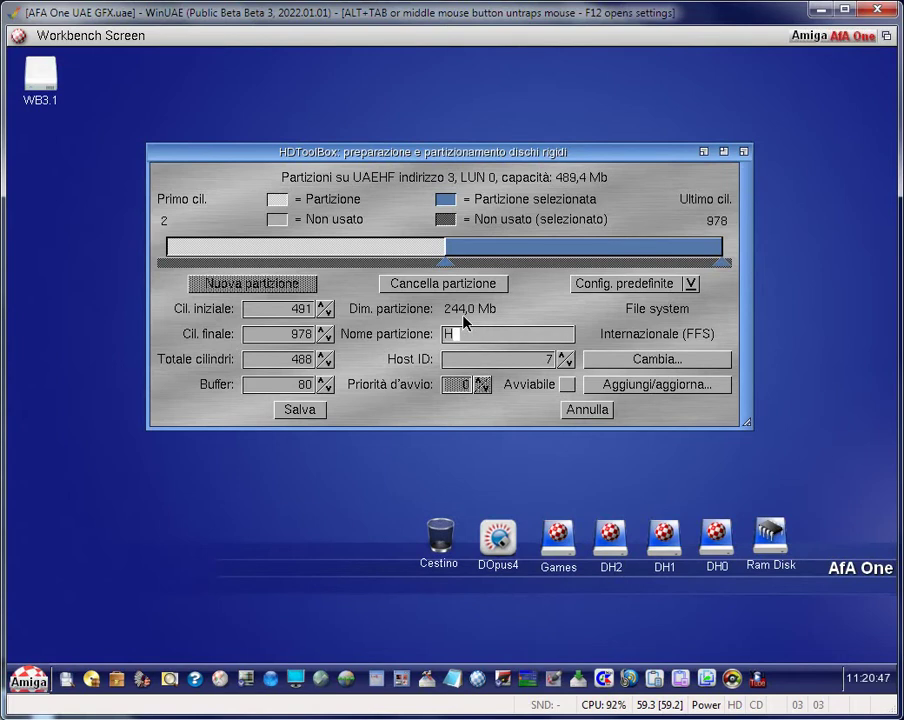
key(Return)
click(300, 408)
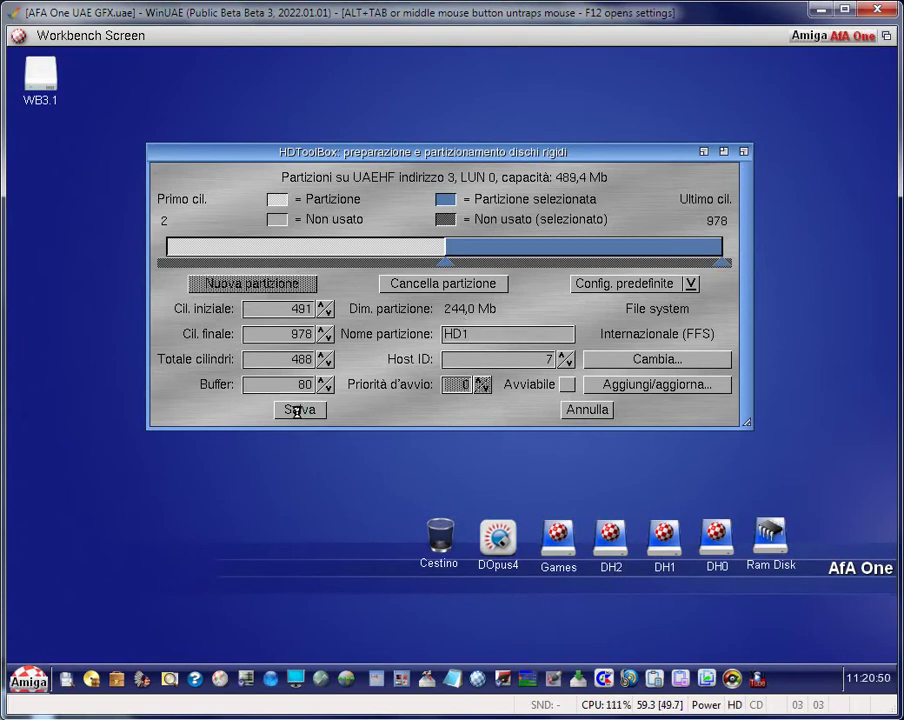
click(399, 405)
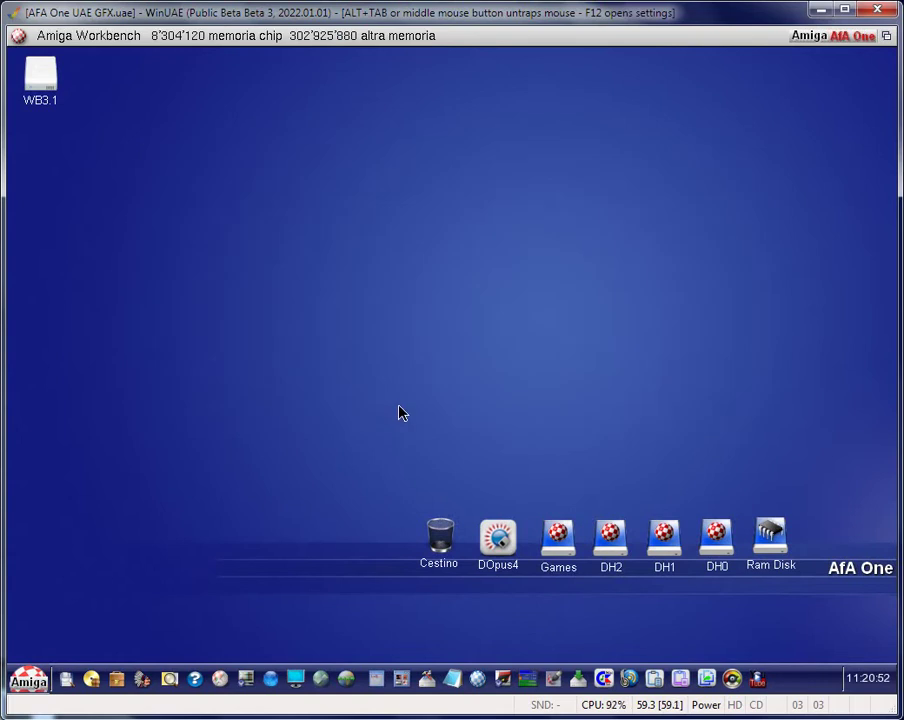
- Restart the emulated Amiga from the WinUAE settings with the current configuration
key(F12)
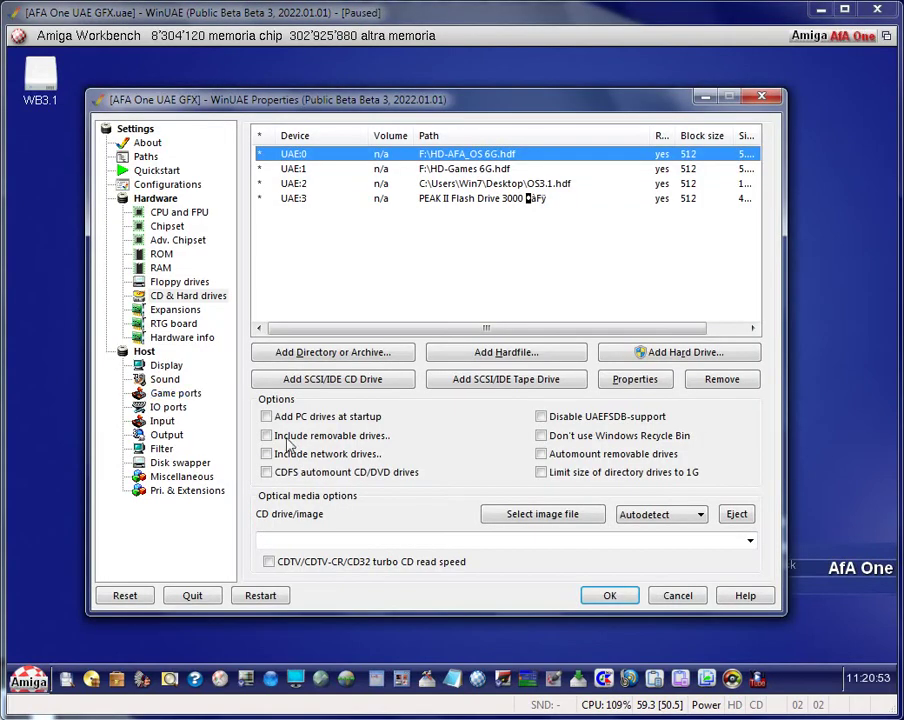
click(262, 596)
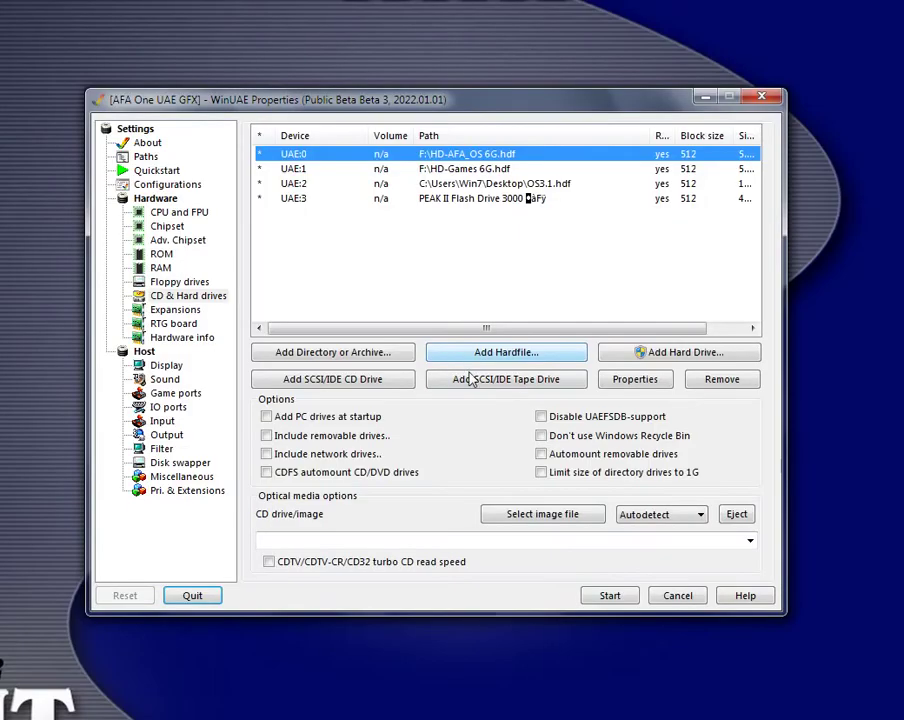
key(Return)
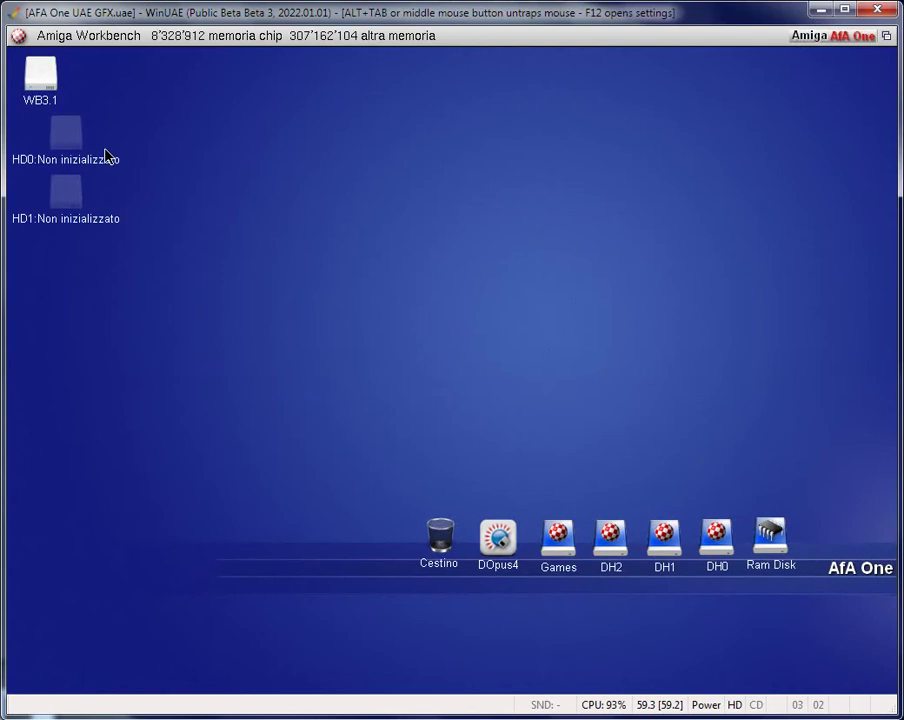
- Move the uninitialised HD0 and HD1 icons side by side into the upper middle of the Workbench desktop
click(71, 140)
drag(71, 140, 454, 140)
drag(66, 186, 418, 200)
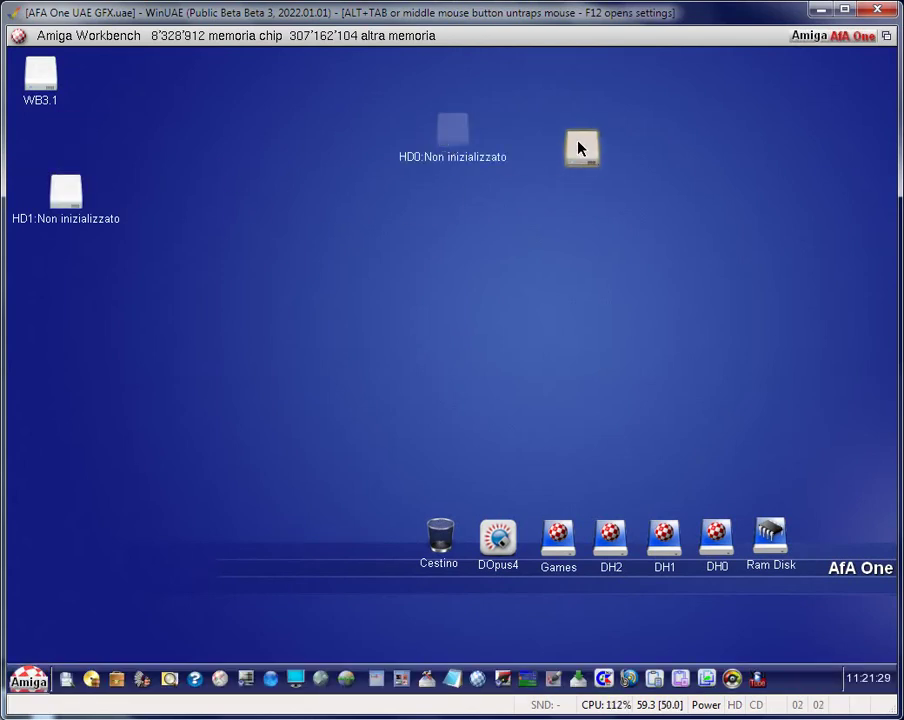
drag(588, 135, 586, 135)
- Quick-format the uninitialised HD0 partition with the disk name HD0
click(448, 124)
right_click(446, 125)
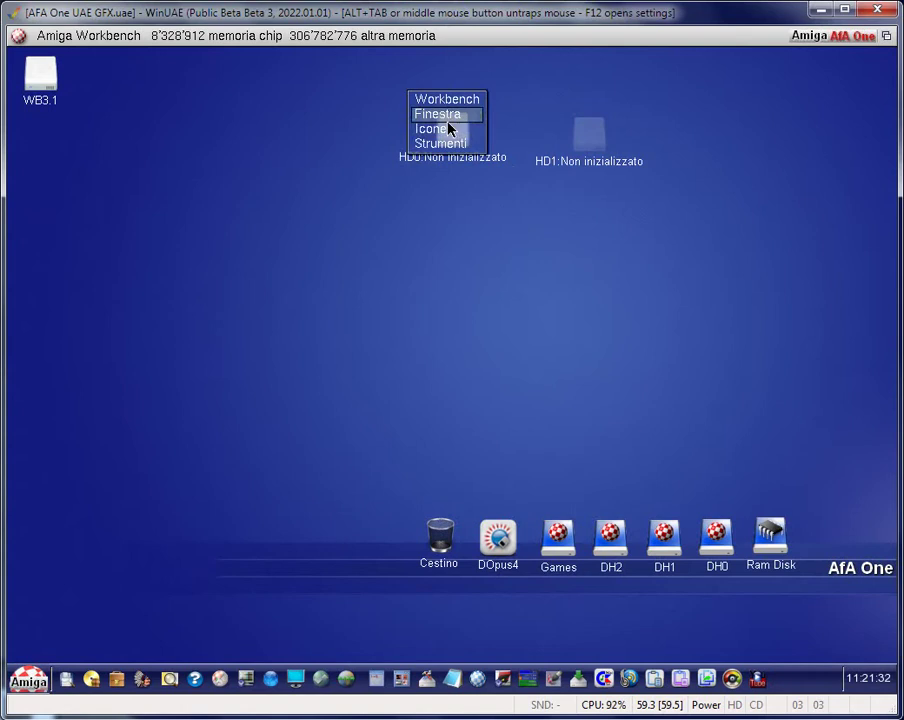
click(516, 189)
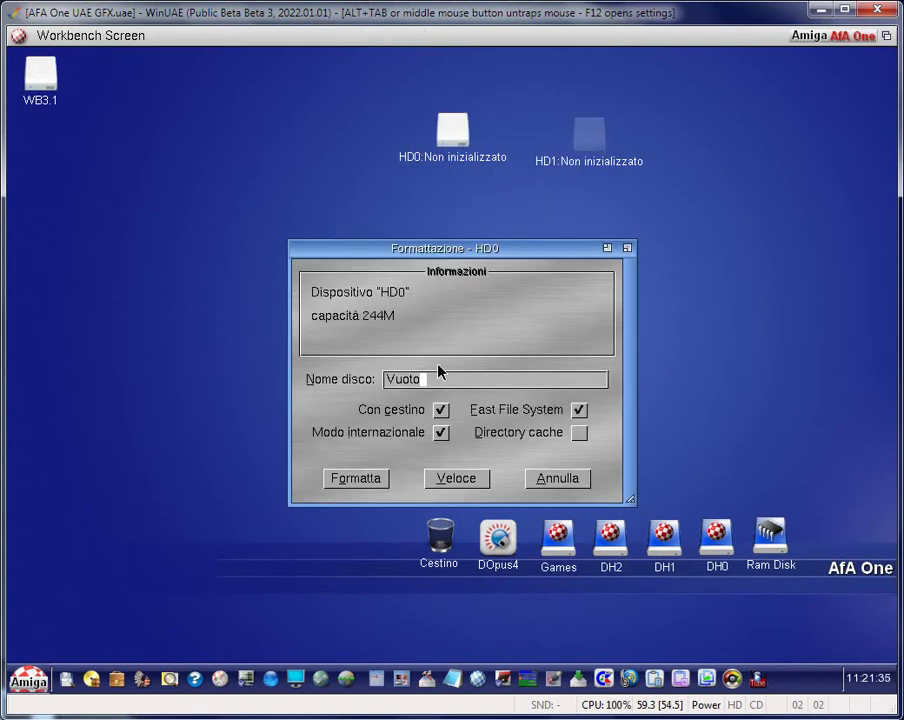
key(BackSpace)
key(BackSpace)
key(BackSpace)
key(BackSpace)
text(H)
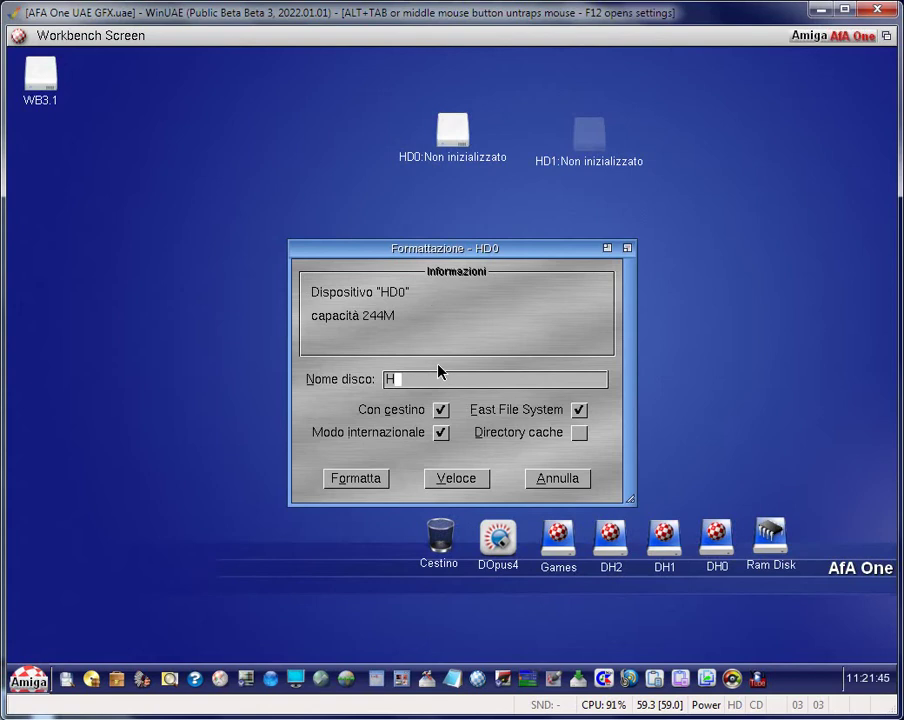
text(D0)
click(446, 477)
click(597, 368)
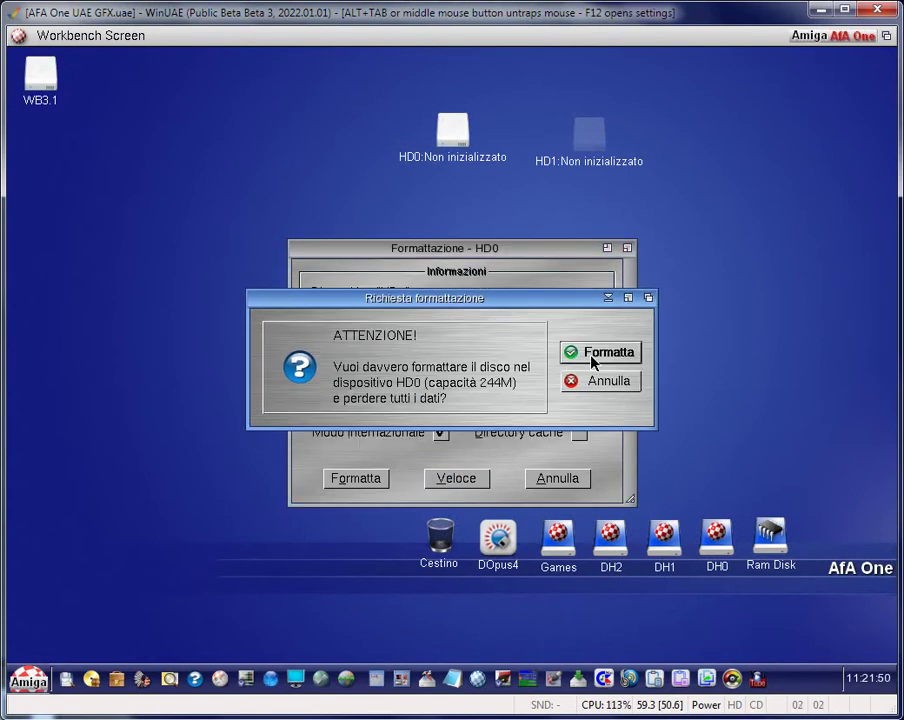
click(598, 360)
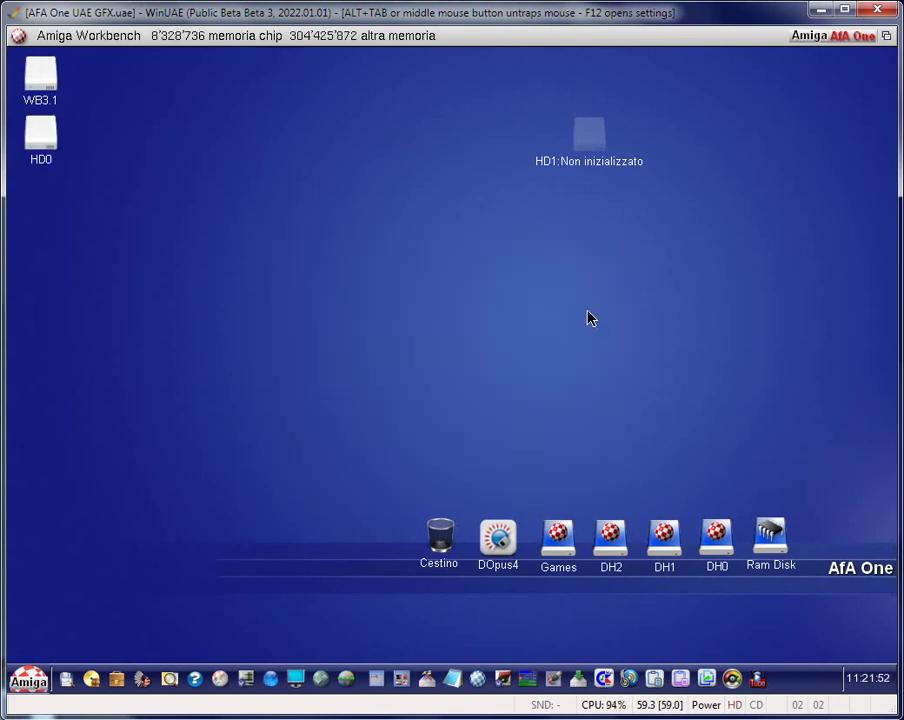
- Open the format settings for the uninitialised HD1 partition and set its disk name to HD1
right_click(582, 128)
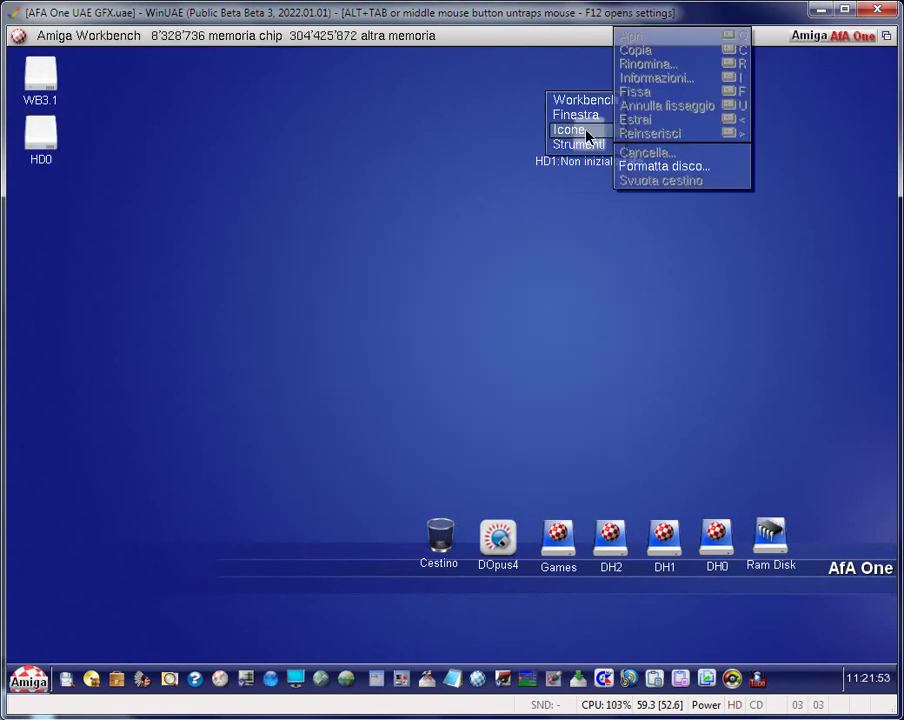
right_click(650, 168)
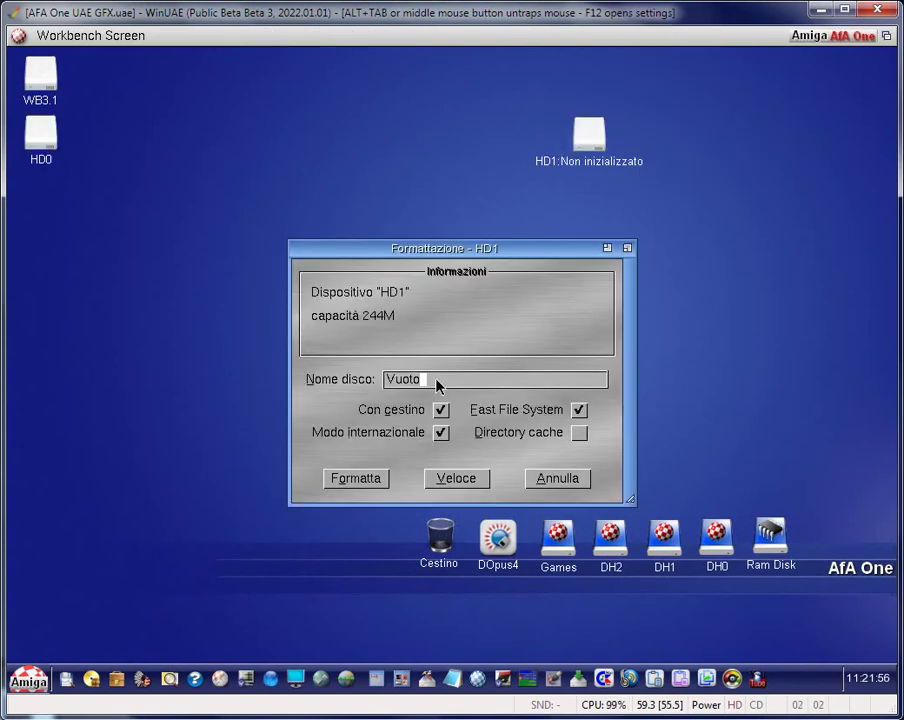
key(BackSpace)
key(BackSpace)
key(BackSpace)
key(BackSpace)
key(BackSpace)
text(HD1)
key(Return)
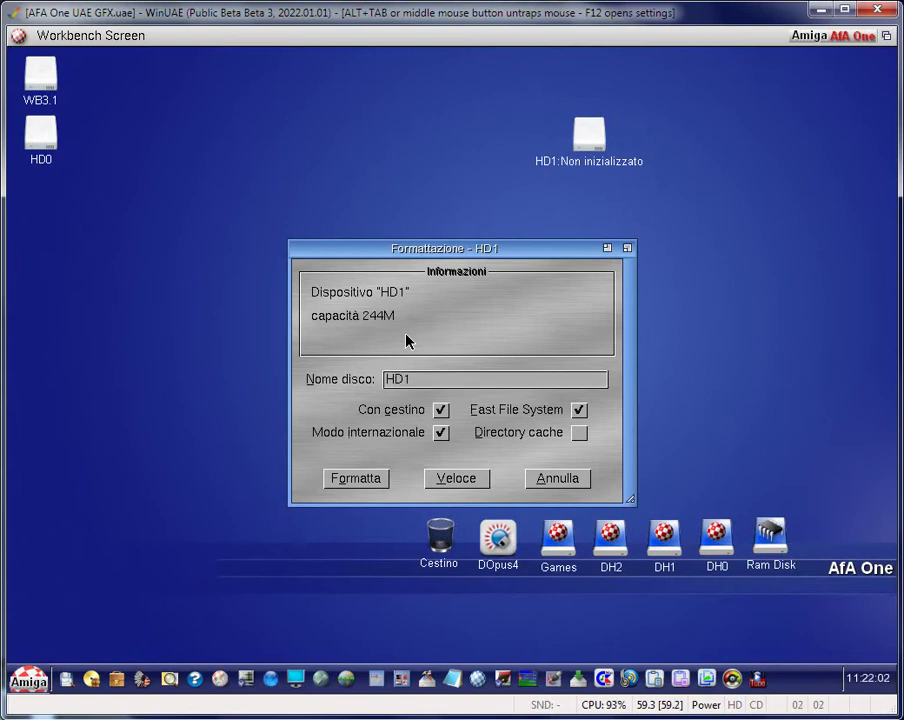
- Turn off the trashcan and international mode options, and quick-format the HD1 partition
click(441, 410)
click(441, 433)
click(464, 478)
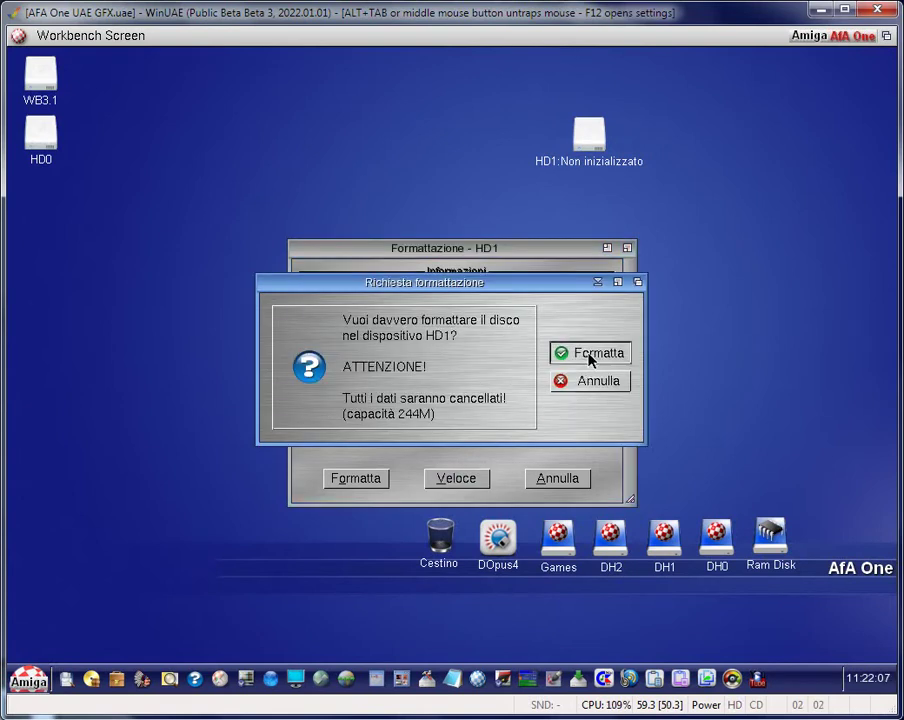
click(587, 354)
click(590, 354)
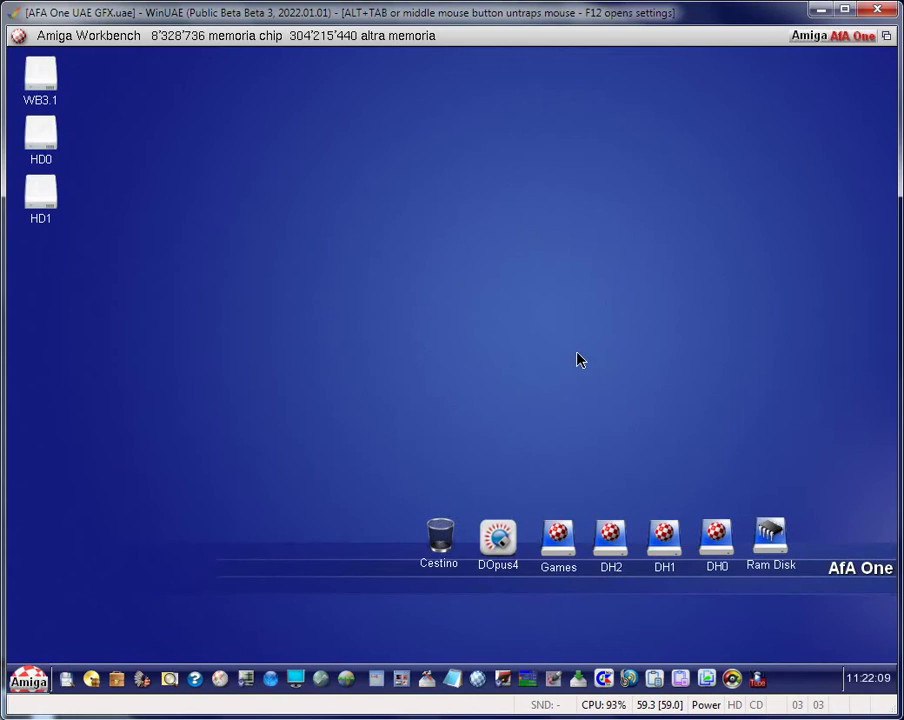
- Open DOpus4 and display the HD0 volume in the Ram Disk file pane
double_click(498, 536)
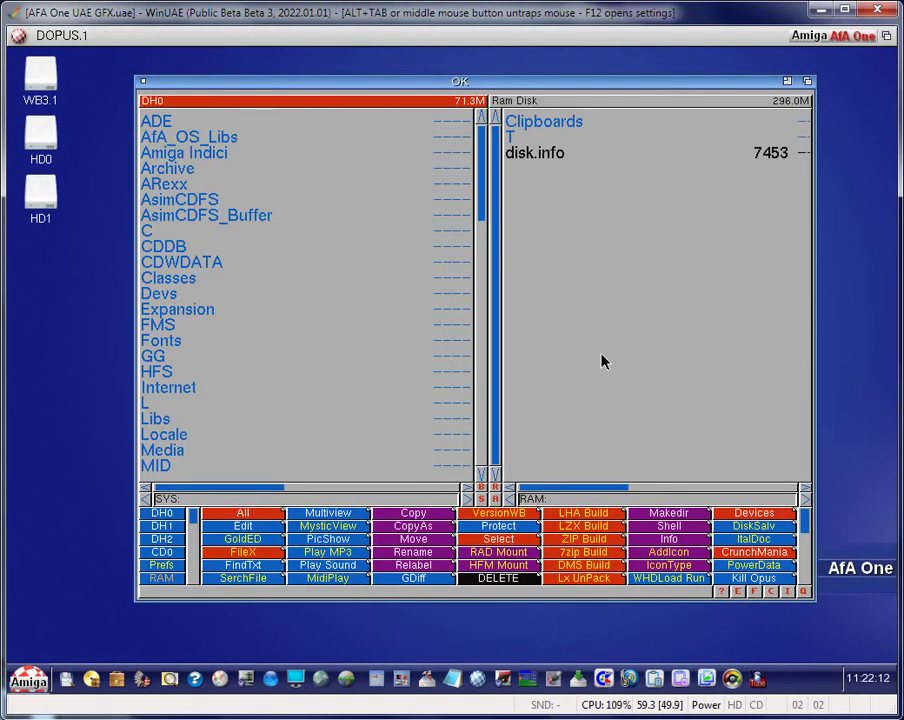
click(604, 361)
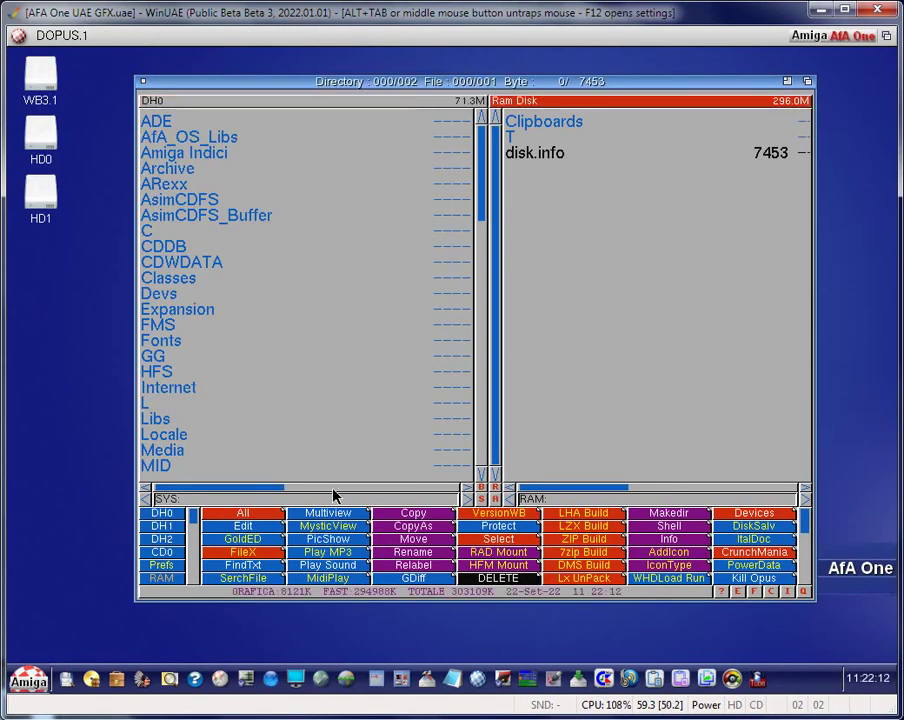
click(724, 519)
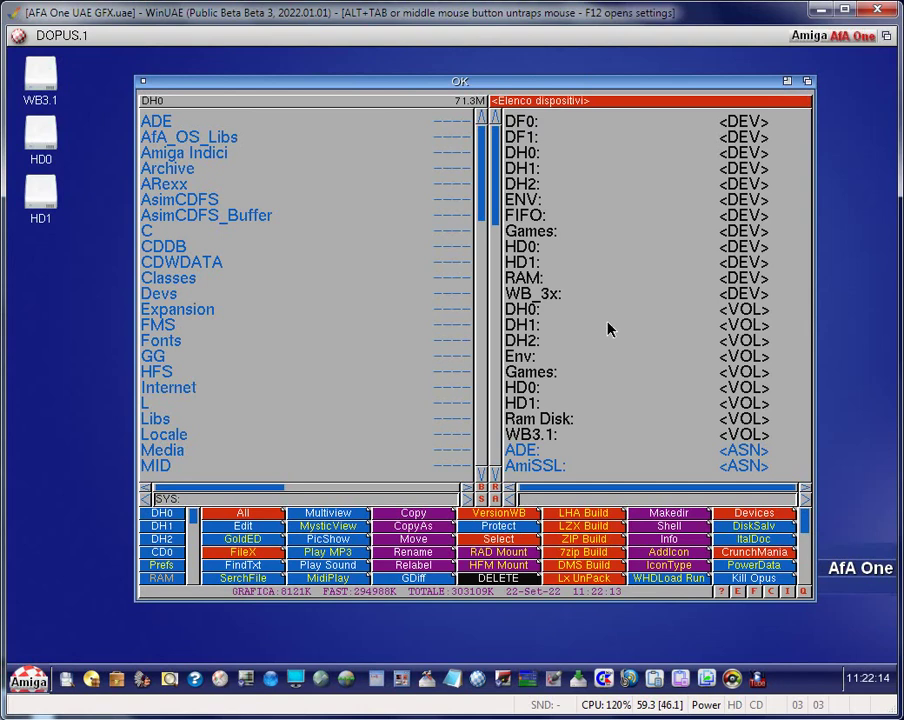
click(543, 248)
click(543, 248)
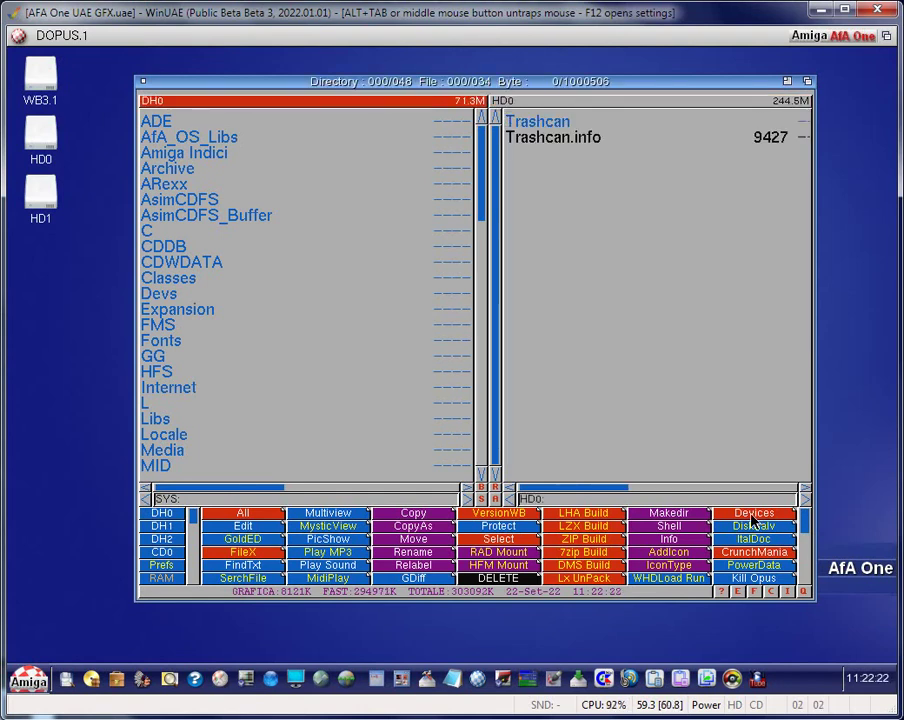
- Load the WB_3x device in the source pane and copy all its files and drawers to HD0
click(163, 297)
click(163, 297)
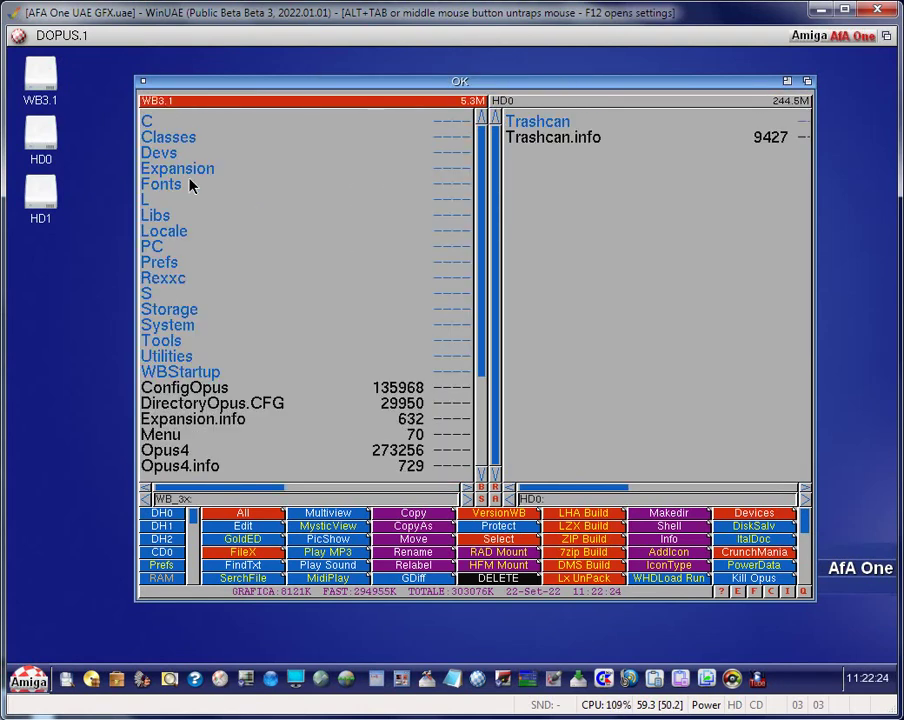
drag(158, 122, 322, 642)
click(399, 516)
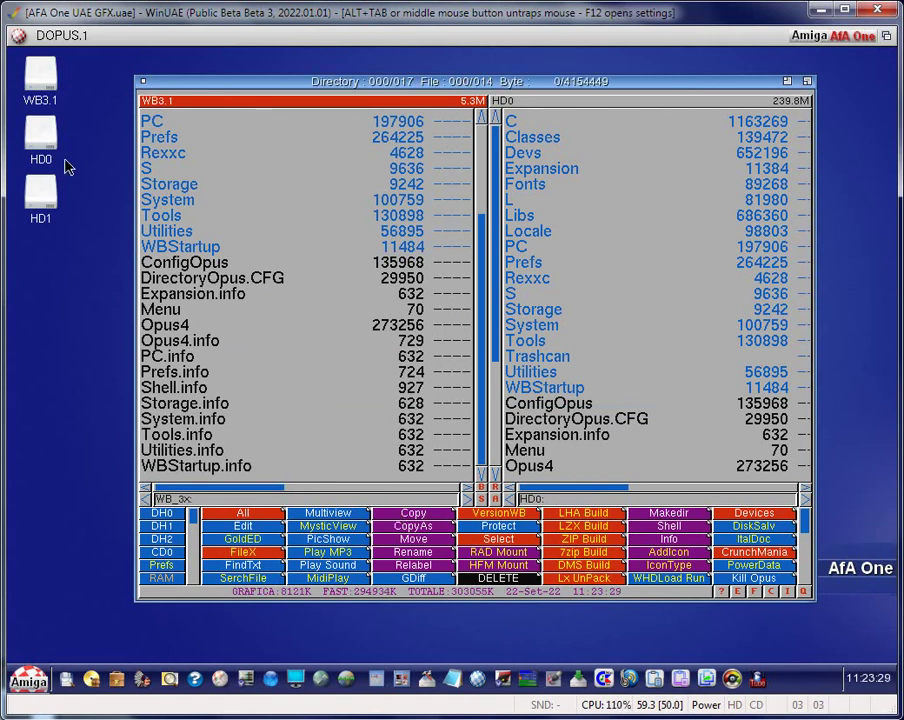
- Release the captured mouse and close the WinUAE emulator
middle_click(622, 148)
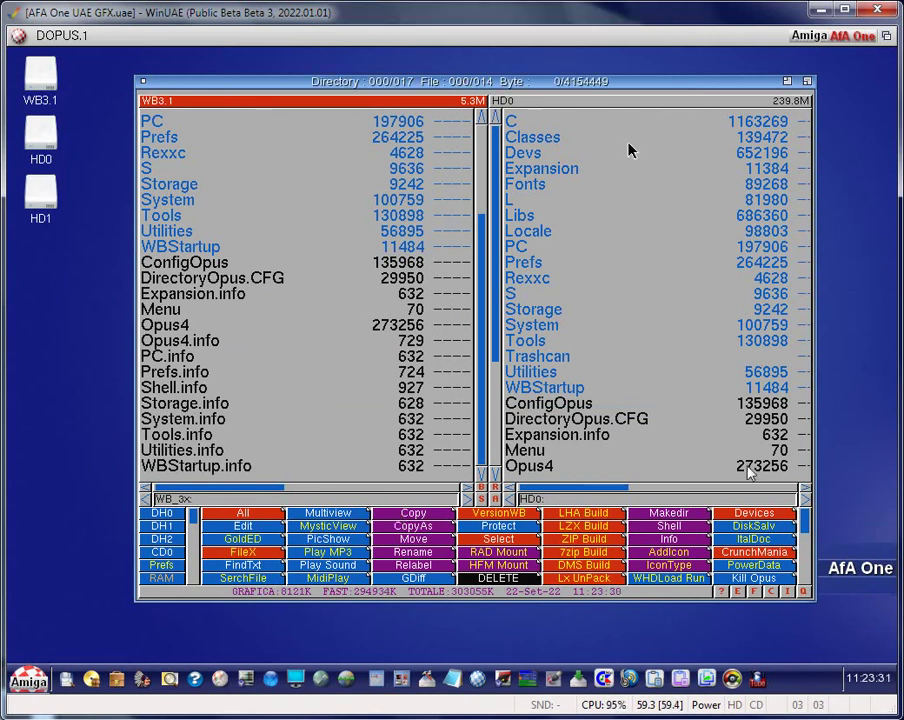
click(893, 12)
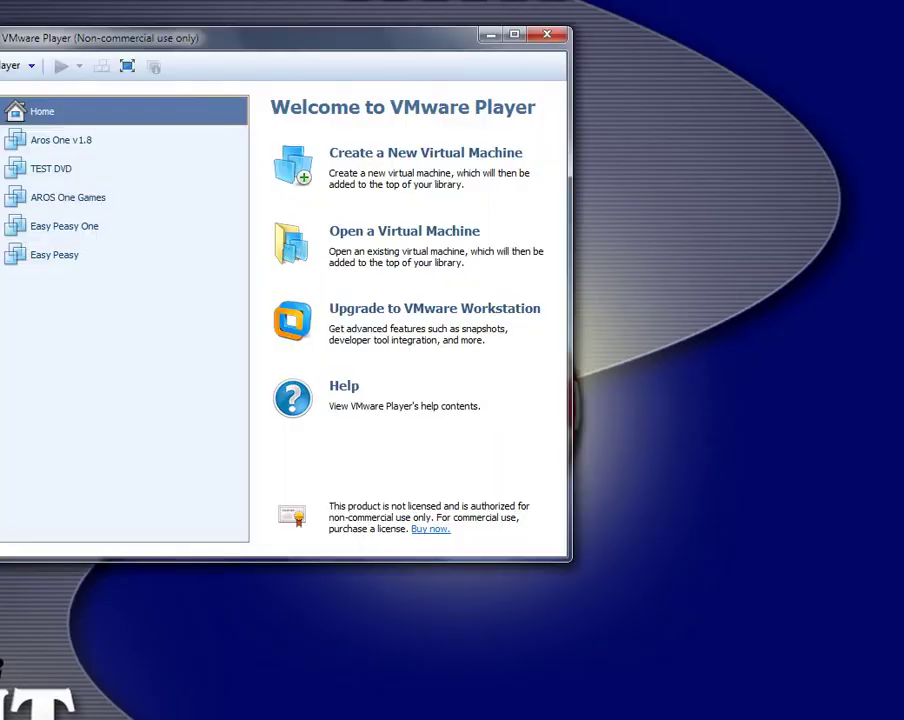
- Start the Aros One v1.8 virtual machine in VMware Player, connect the Silicon Motion Flash Drive to it, and dismiss the USB device notice
drag(173, 45, 241, 58)
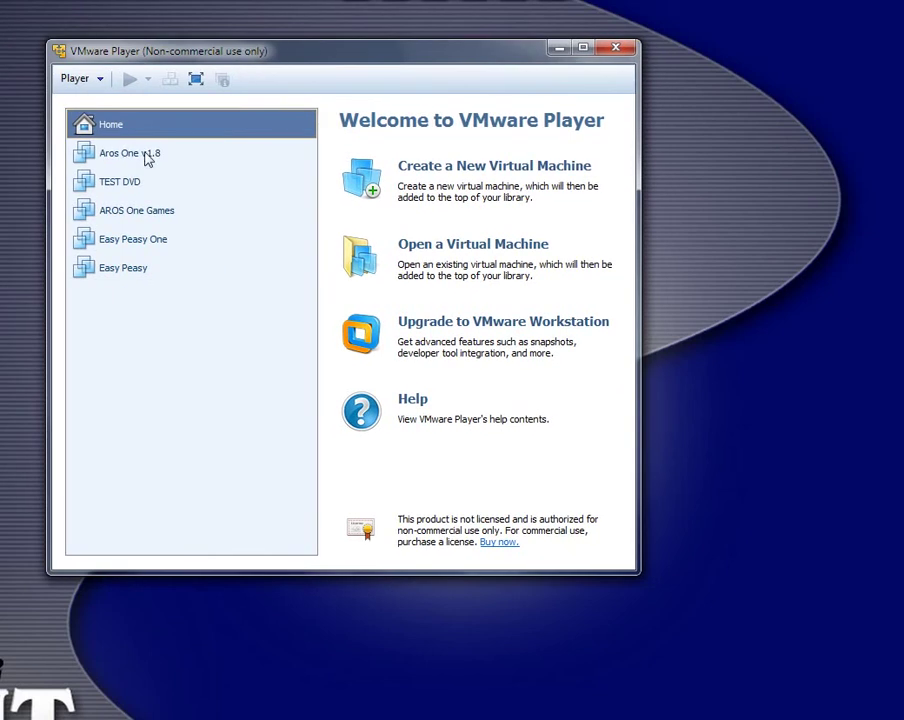
double_click(147, 155)
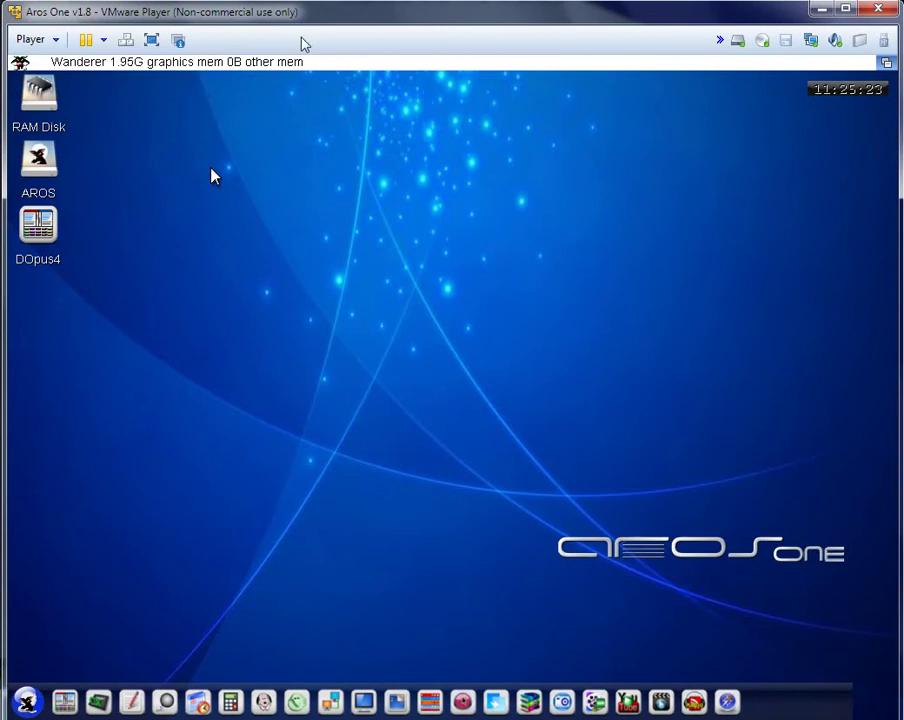
click(34, 39)
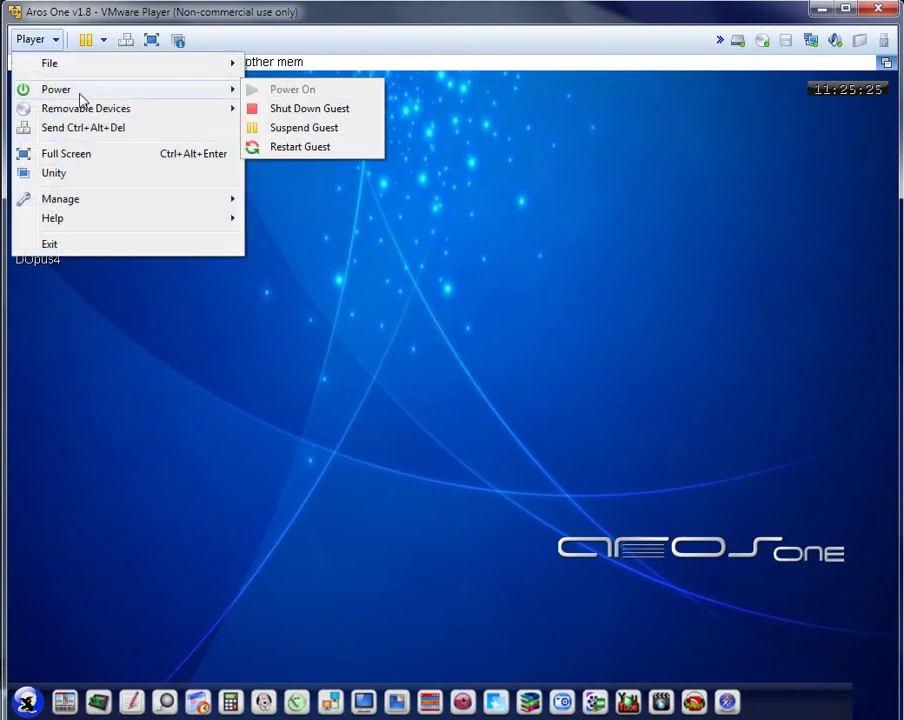
mouse_move(200, 110)
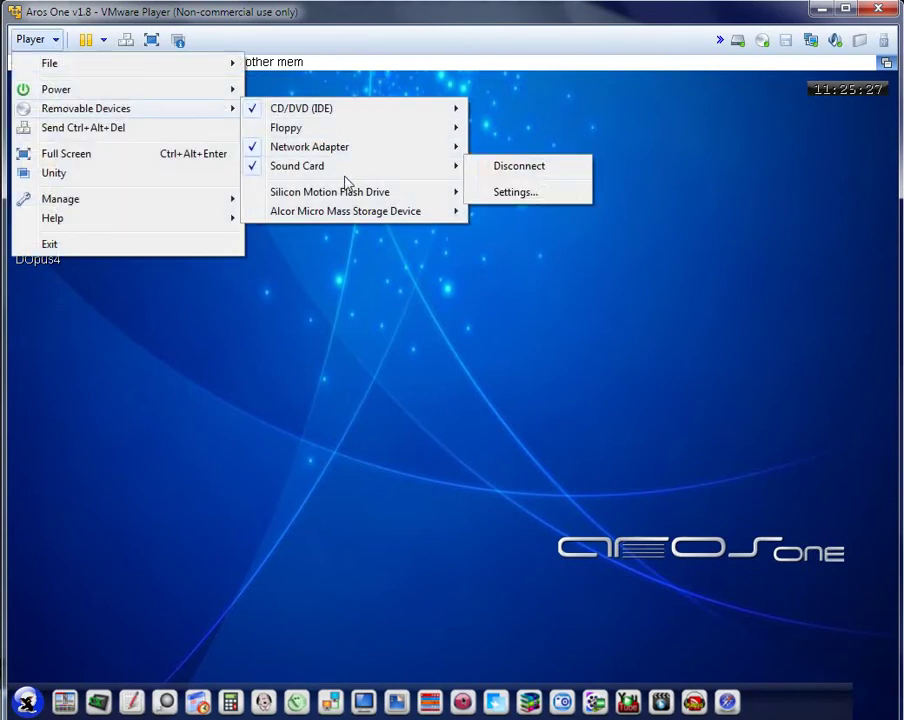
mouse_move(345, 193)
click(509, 195)
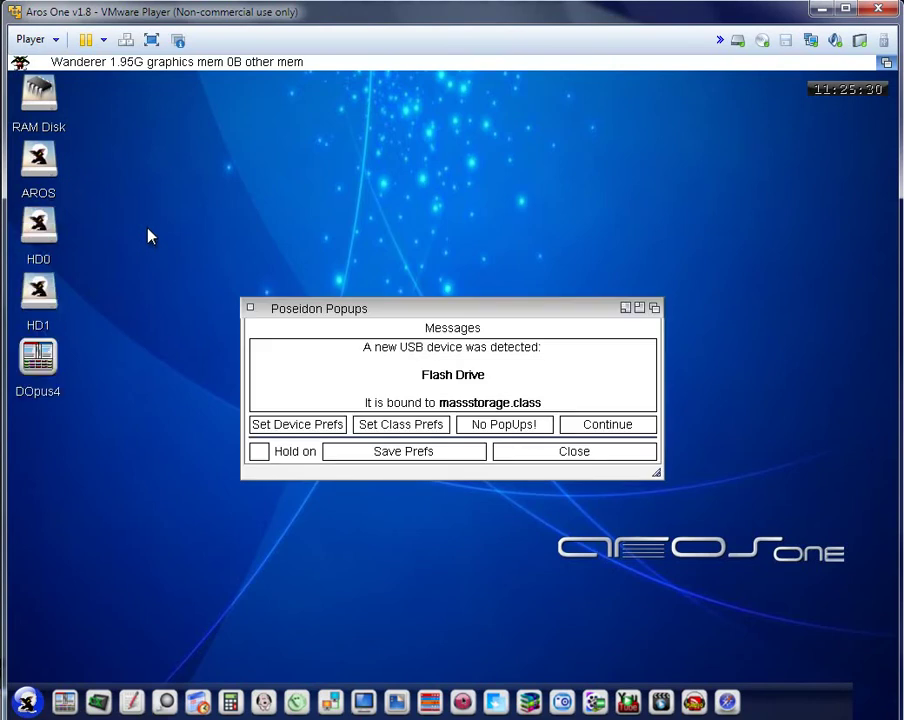
click(516, 451)
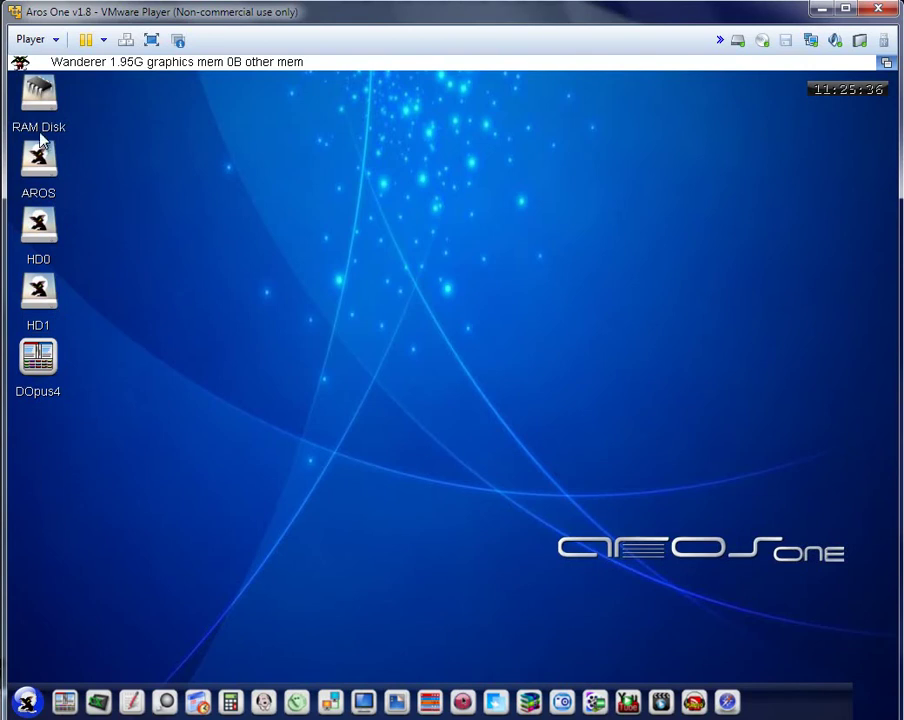
- Launch JanusUAE from the AROS:Extras/Emulator/AMIGA/JanusUAE drawer
double_click(38, 162)
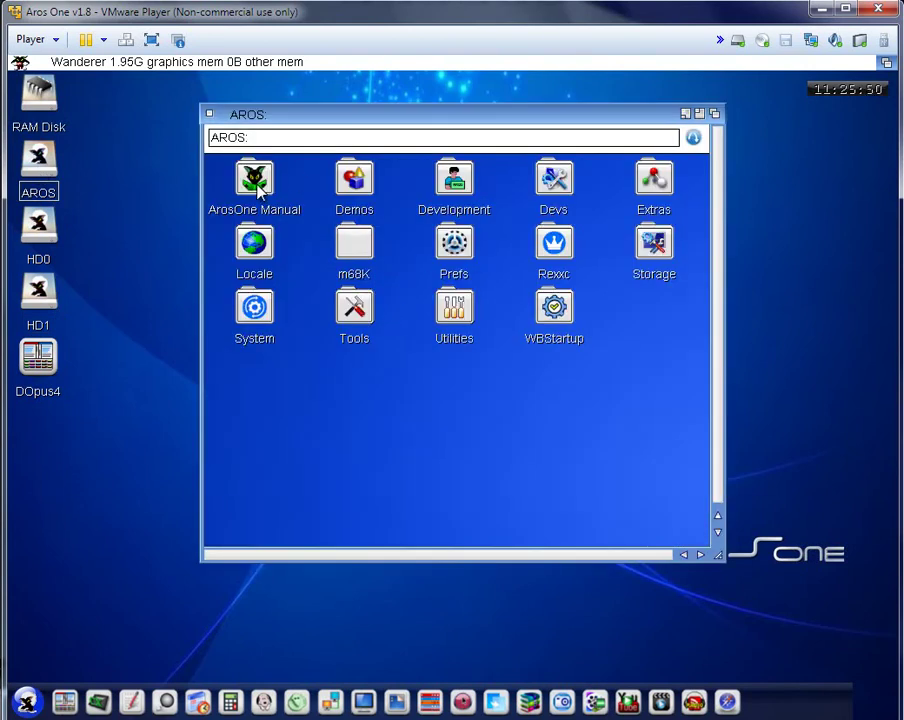
double_click(665, 200)
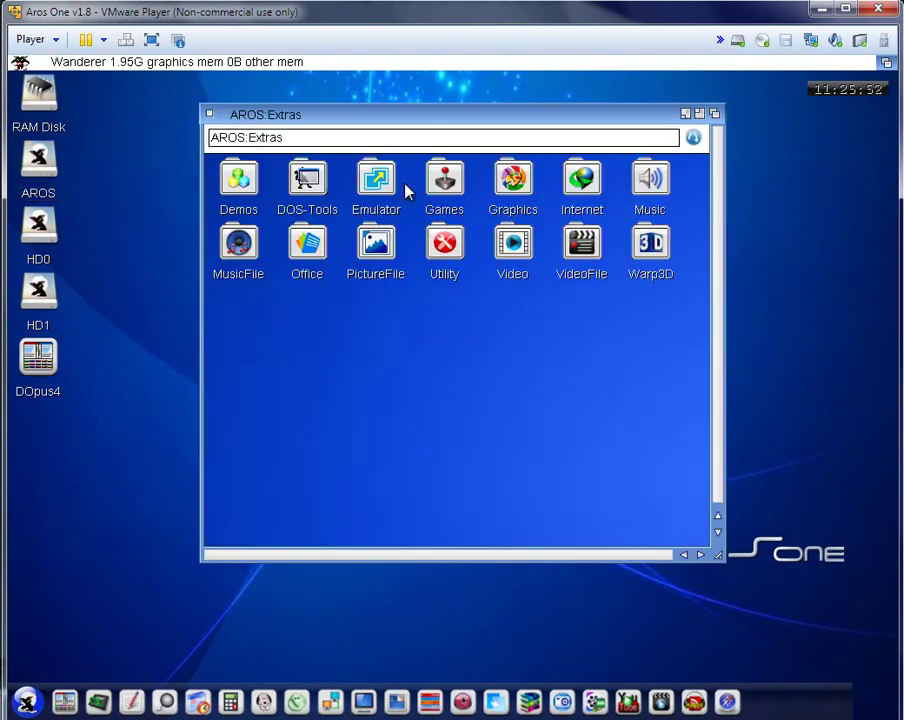
double_click(380, 180)
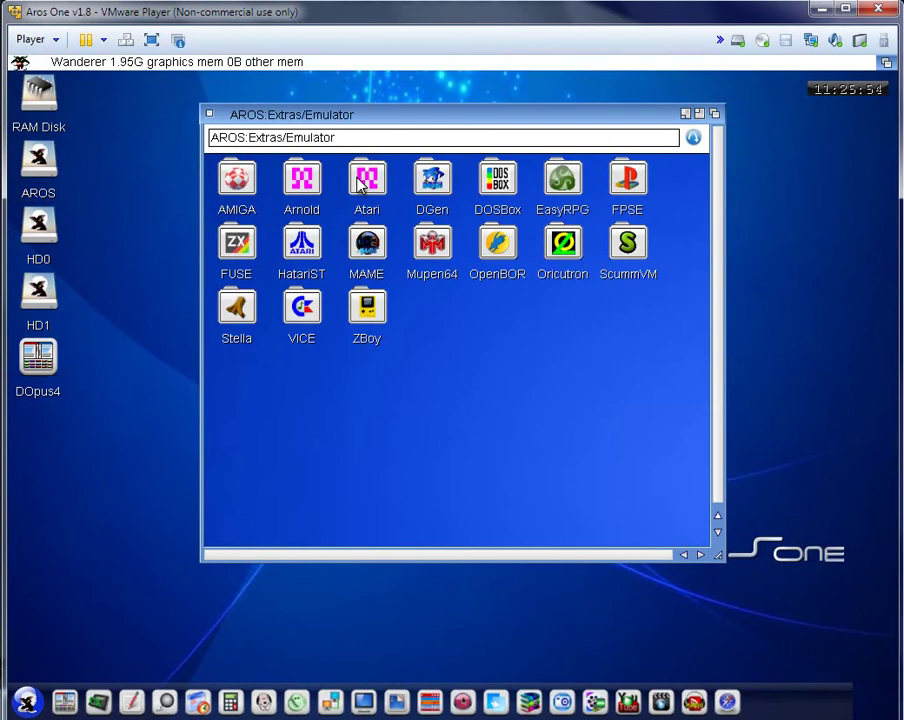
double_click(238, 180)
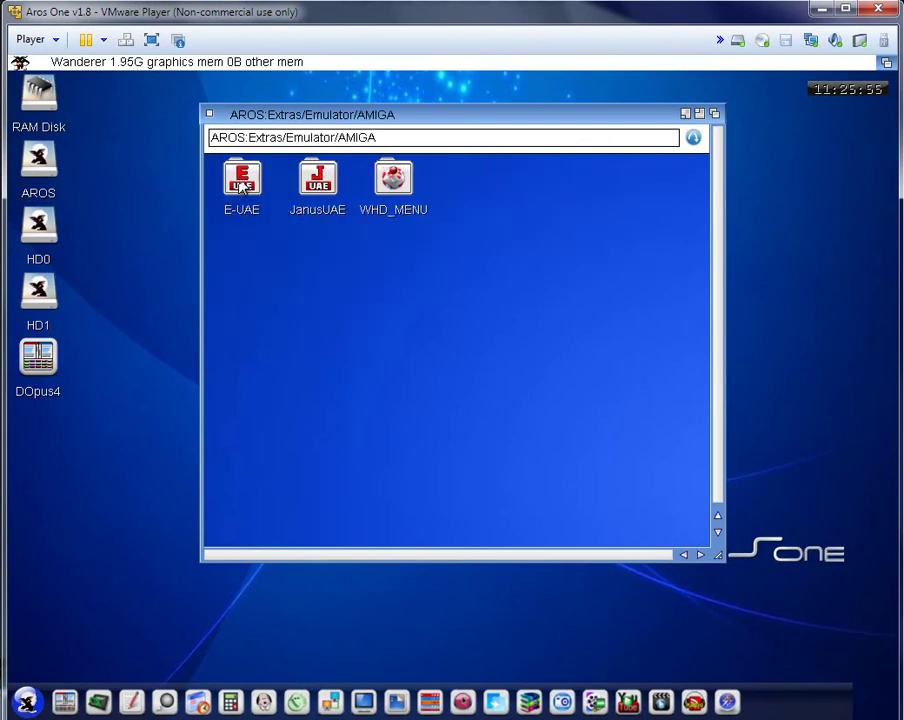
double_click(320, 182)
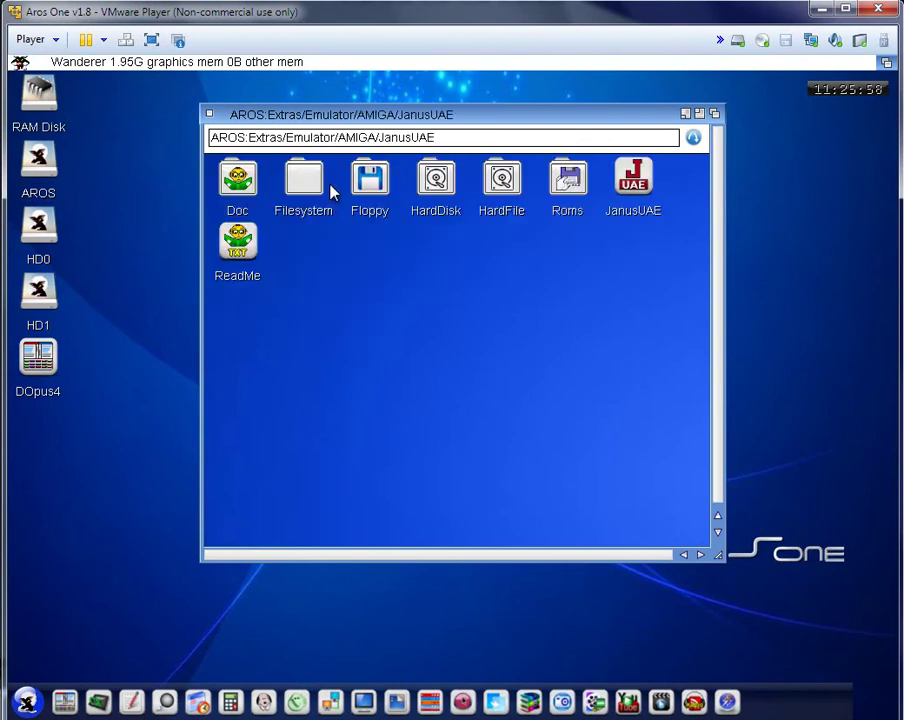
click(643, 180)
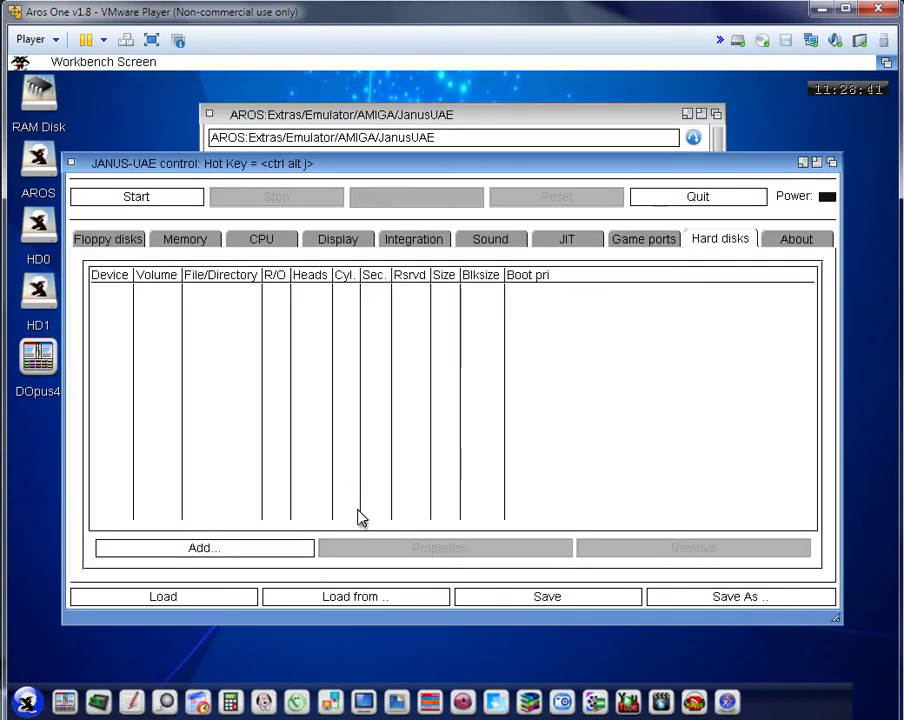
- Add the HD0: volume as an emulated hard disk with hd0 as both device name and volume name
click(252, 557)
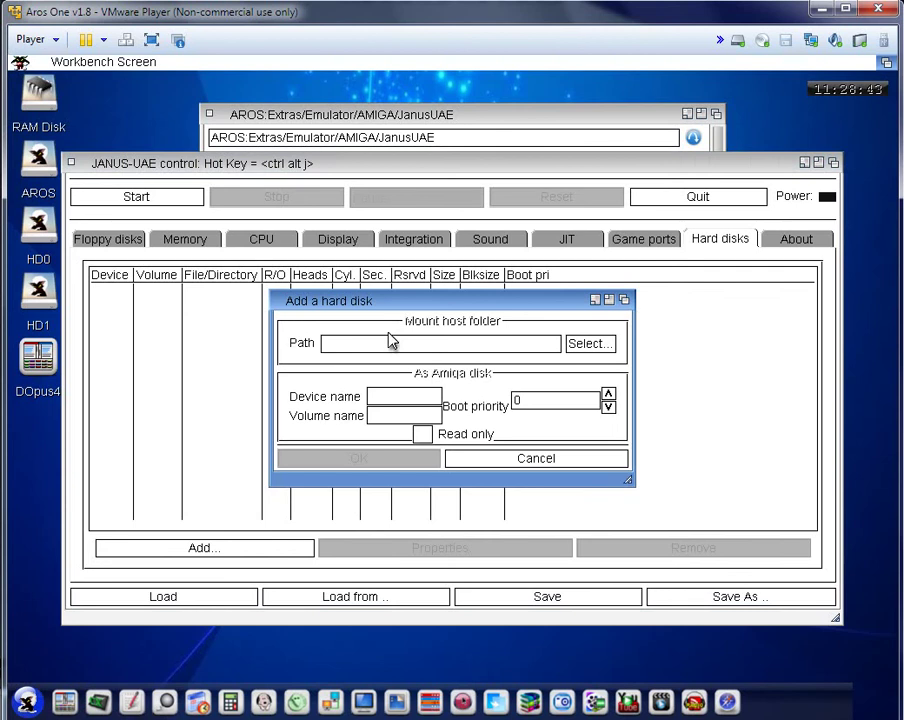
click(585, 346)
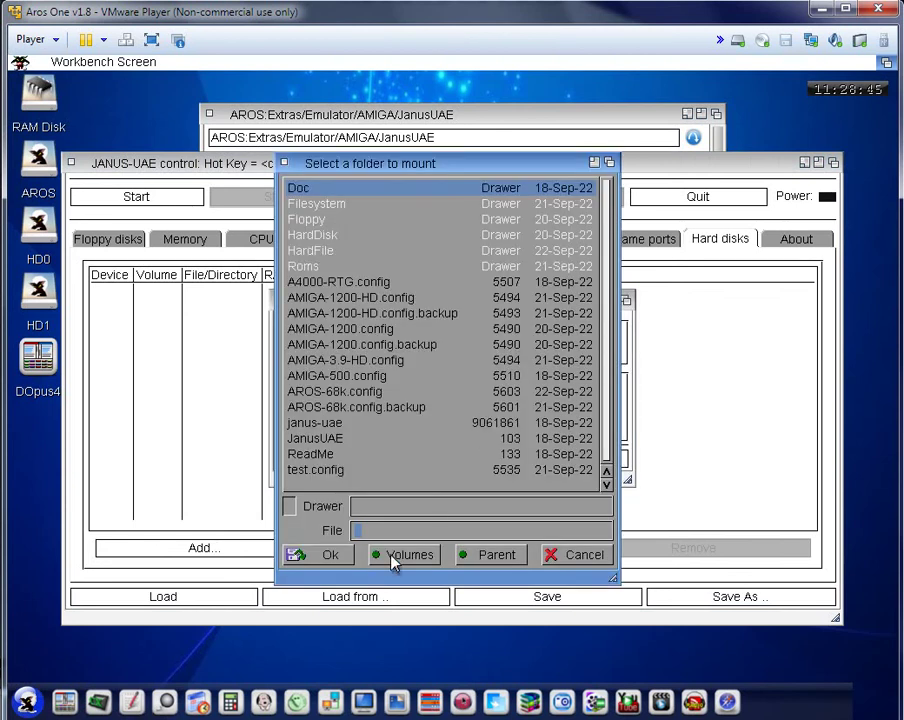
click(396, 555)
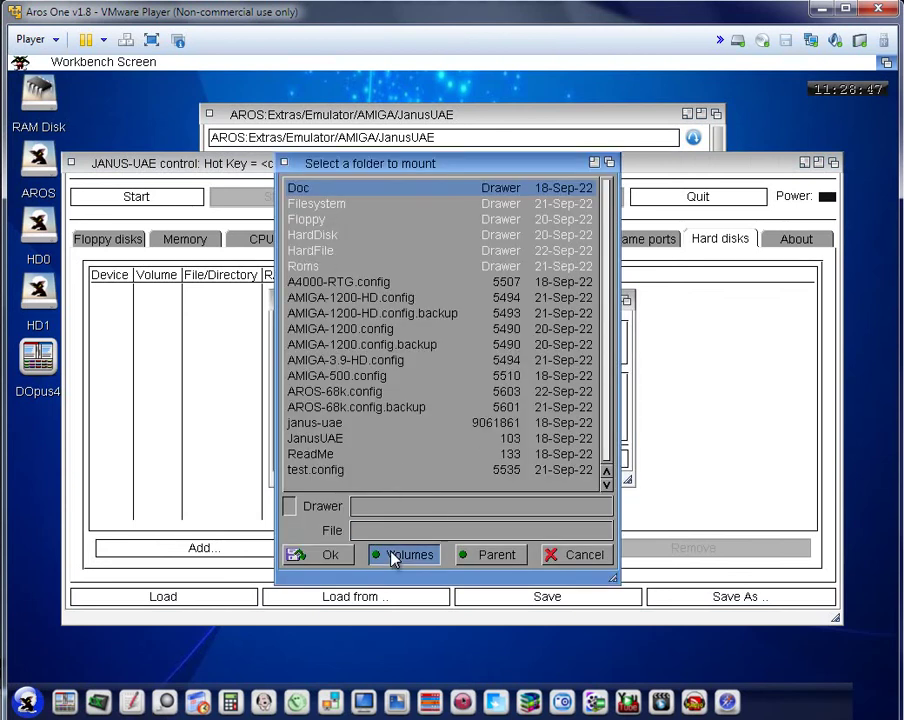
click(311, 204)
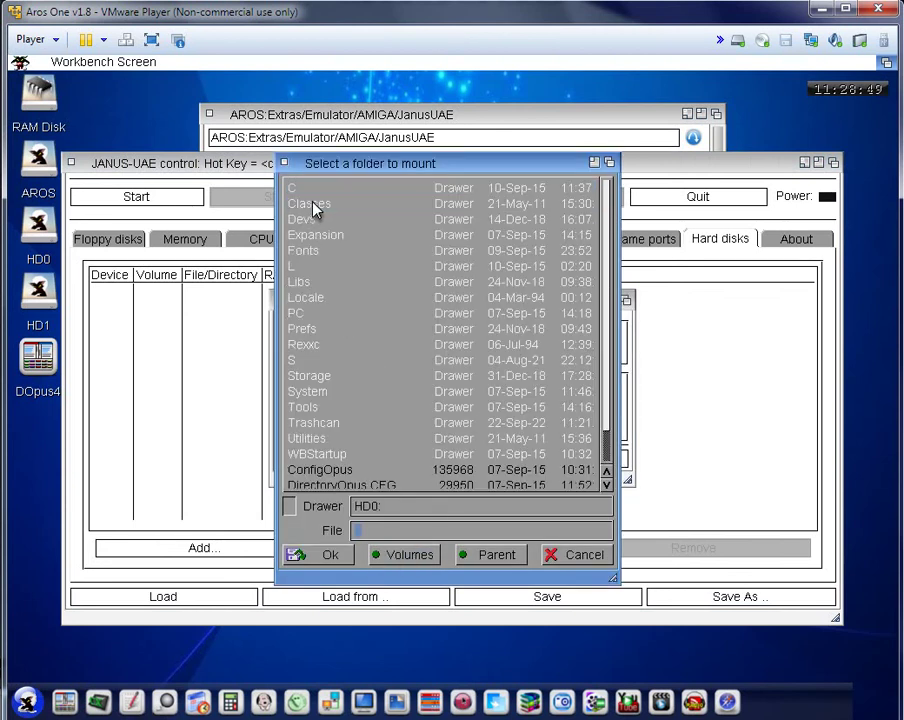
click(306, 556)
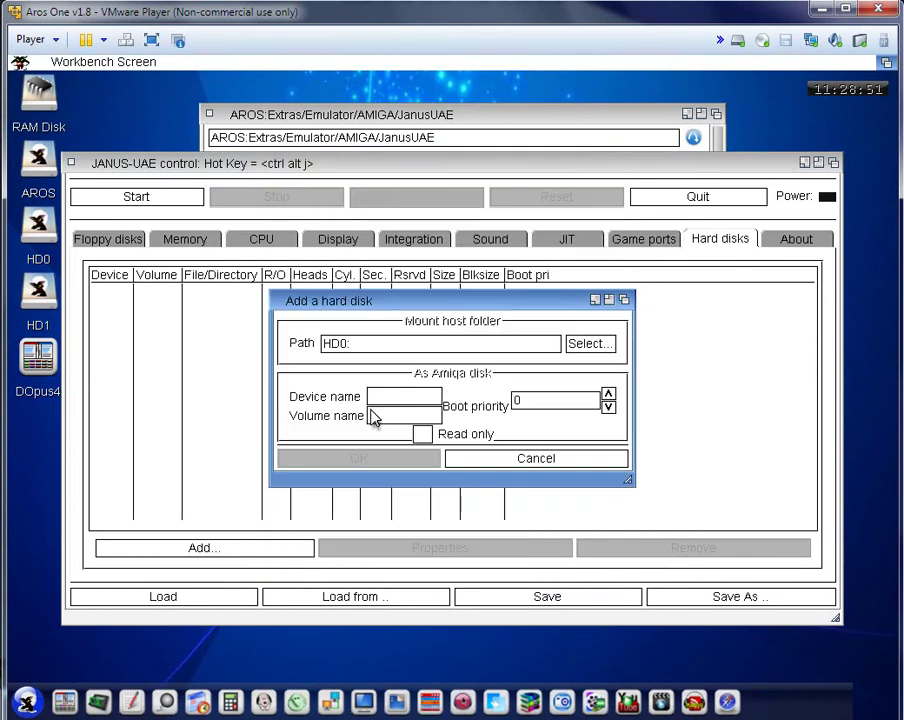
click(401, 397)
click(394, 417)
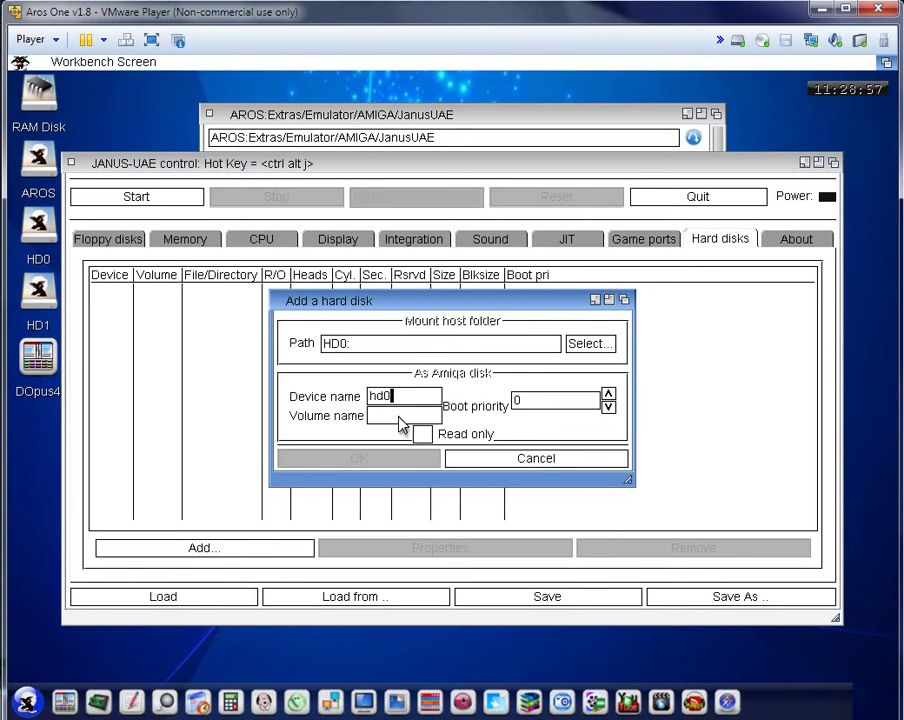
text(hd0)
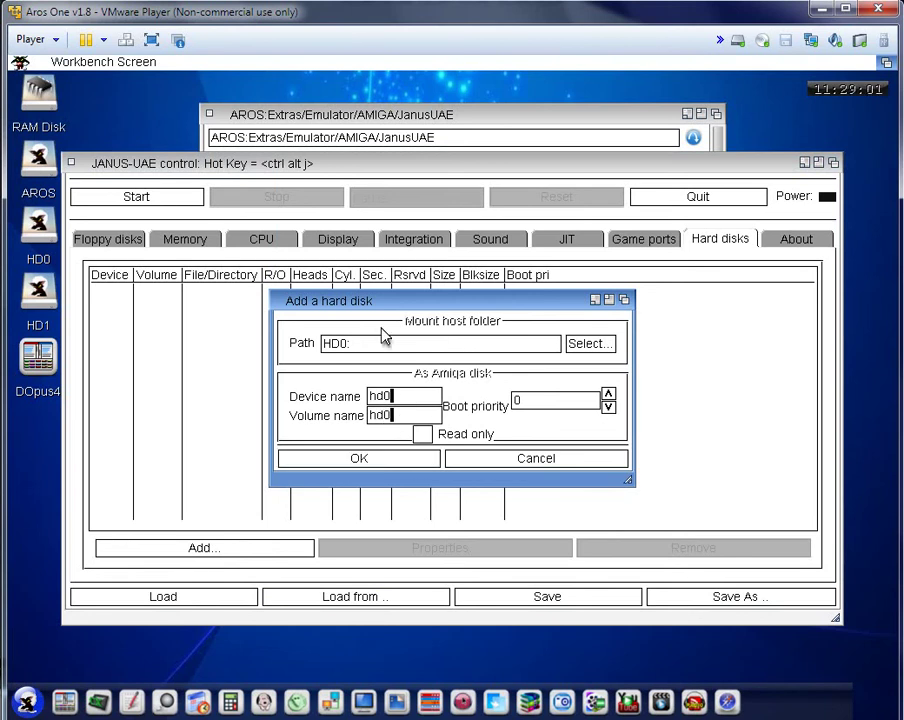
click(372, 461)
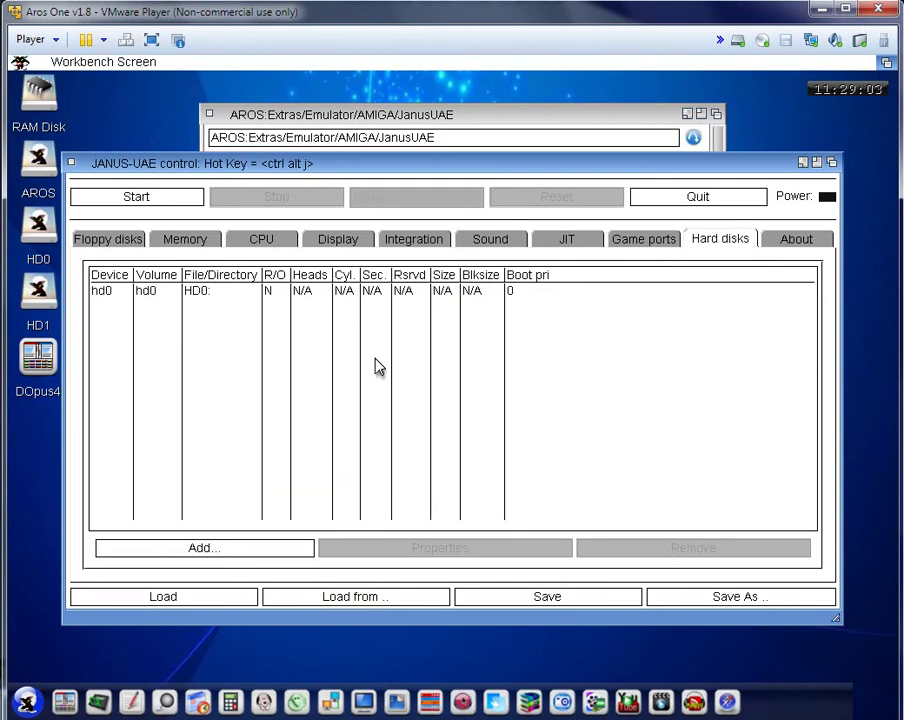
- Add the HD1: volume as a second emulated hard disk with hd1 as both device name and volume name
click(264, 548)
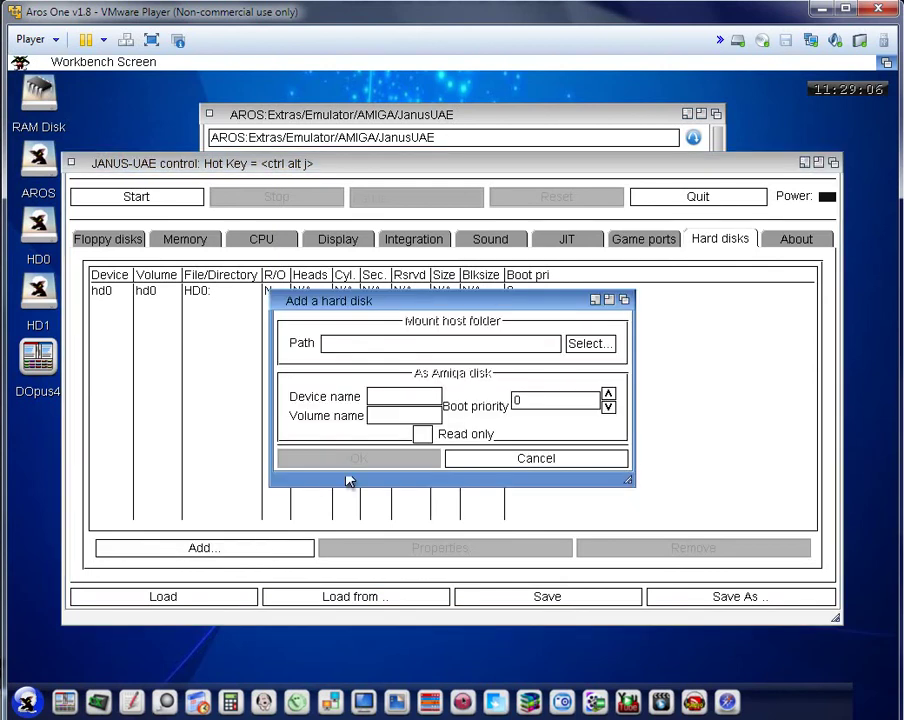
click(584, 343)
click(394, 562)
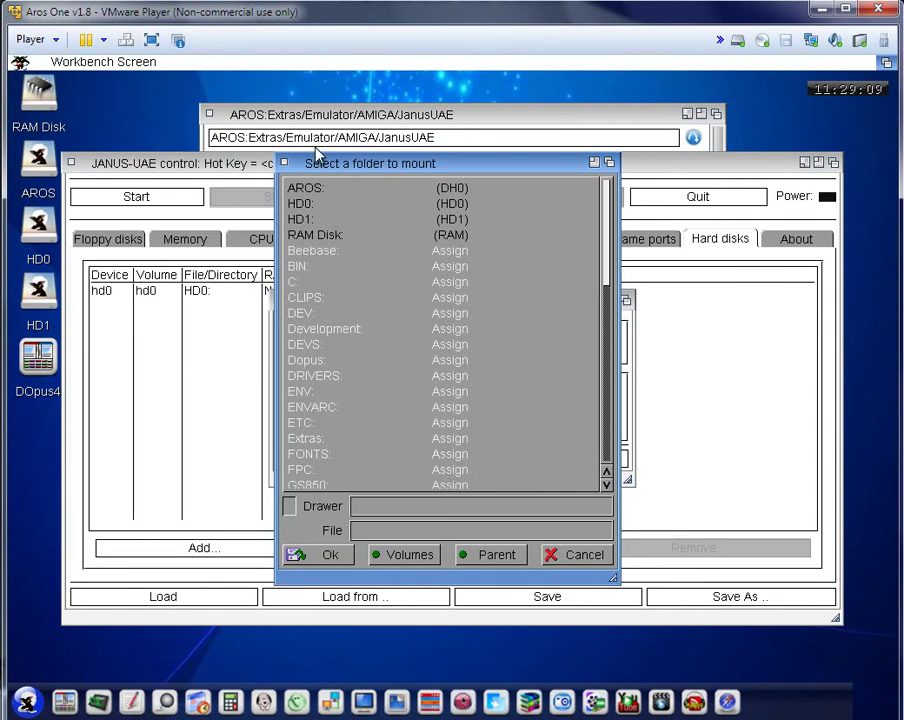
click(298, 220)
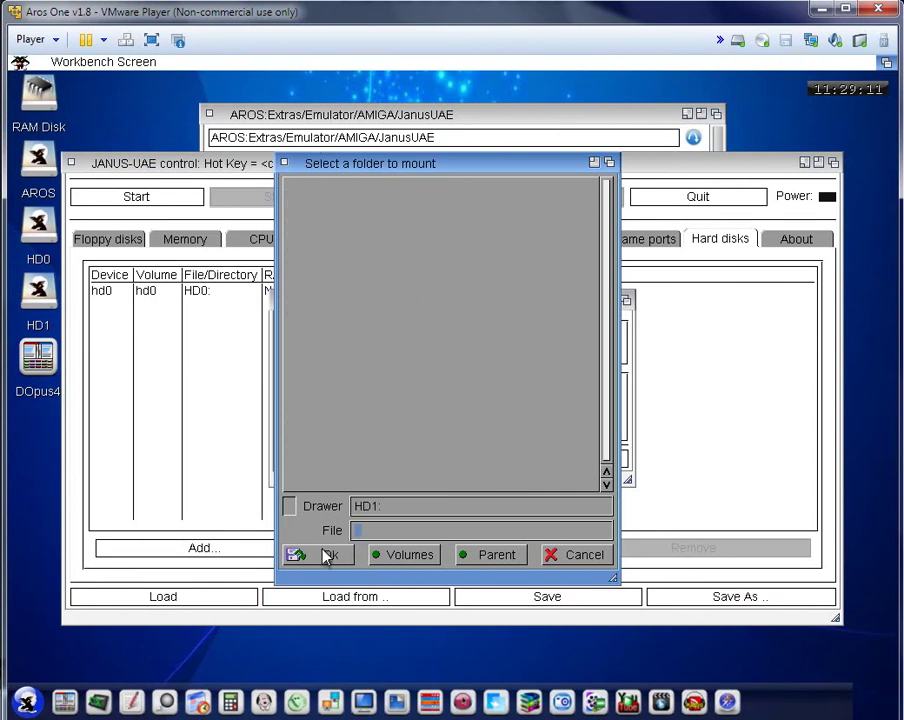
click(325, 554)
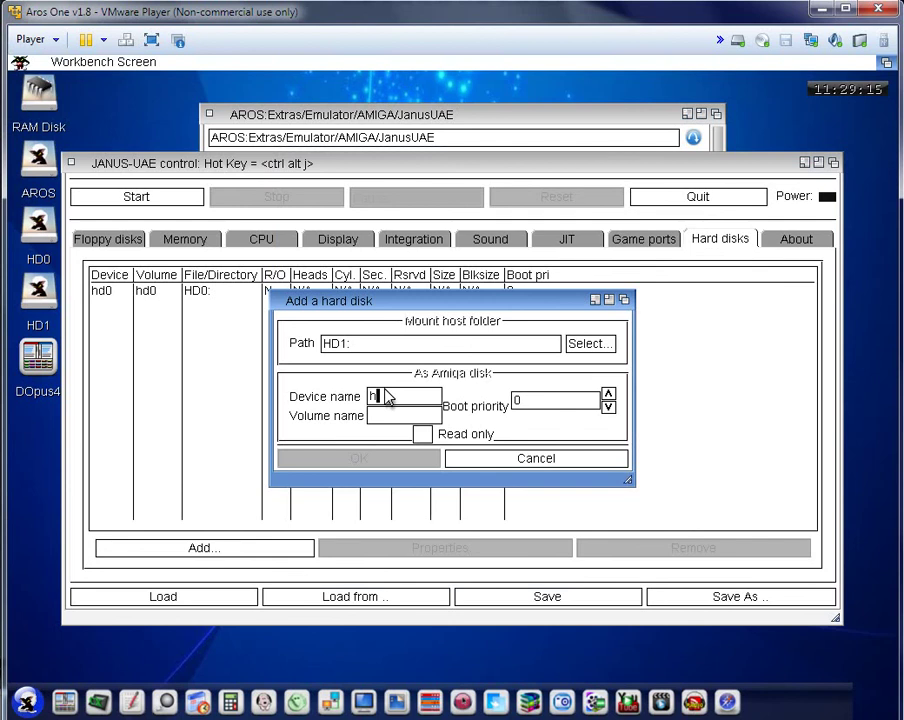
text(hd1)
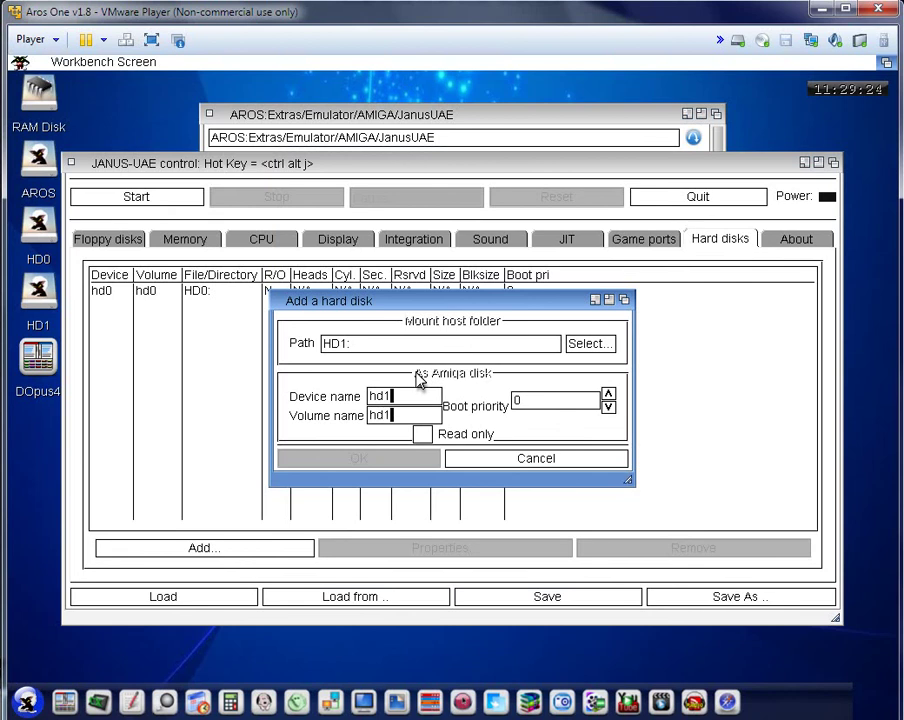
click(371, 461)
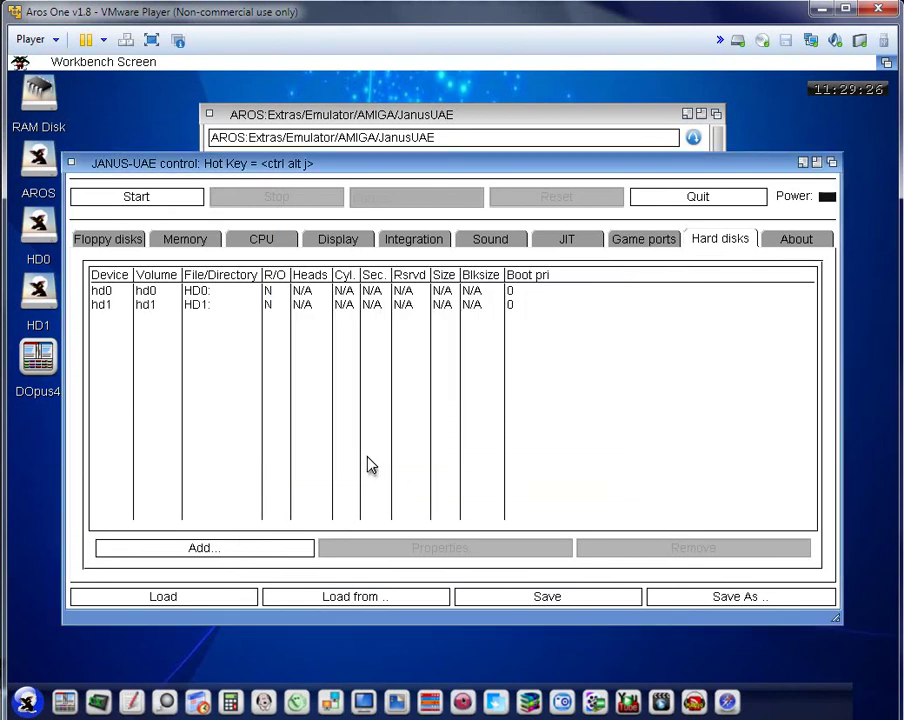
- Start the emulation and create a new drawer on the hd1 disk, accepting the default name
click(136, 197)
drag(182, 71, 307, 113)
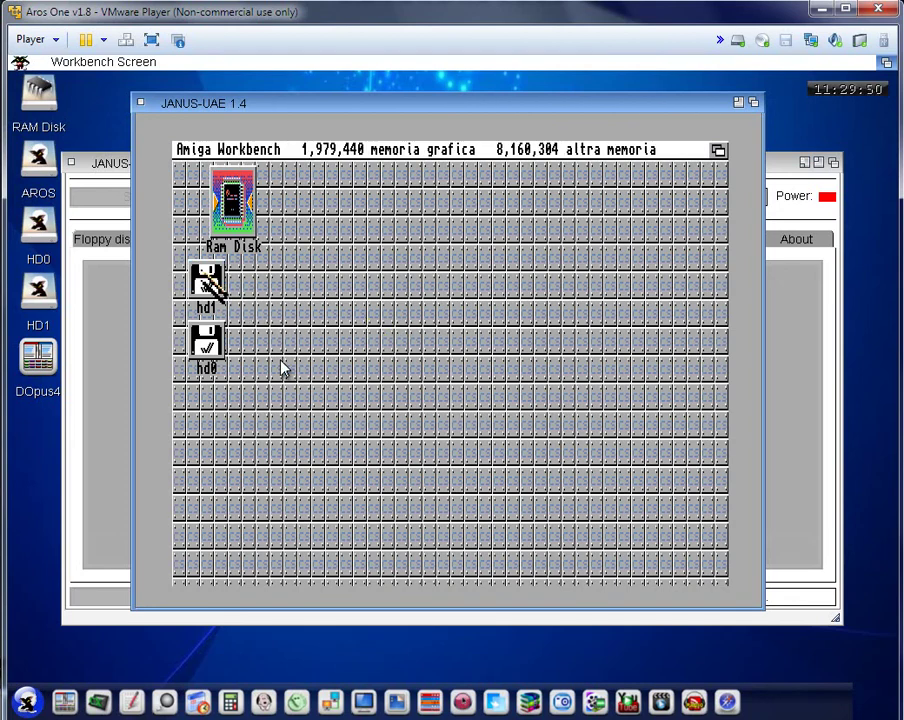
double_click(206, 285)
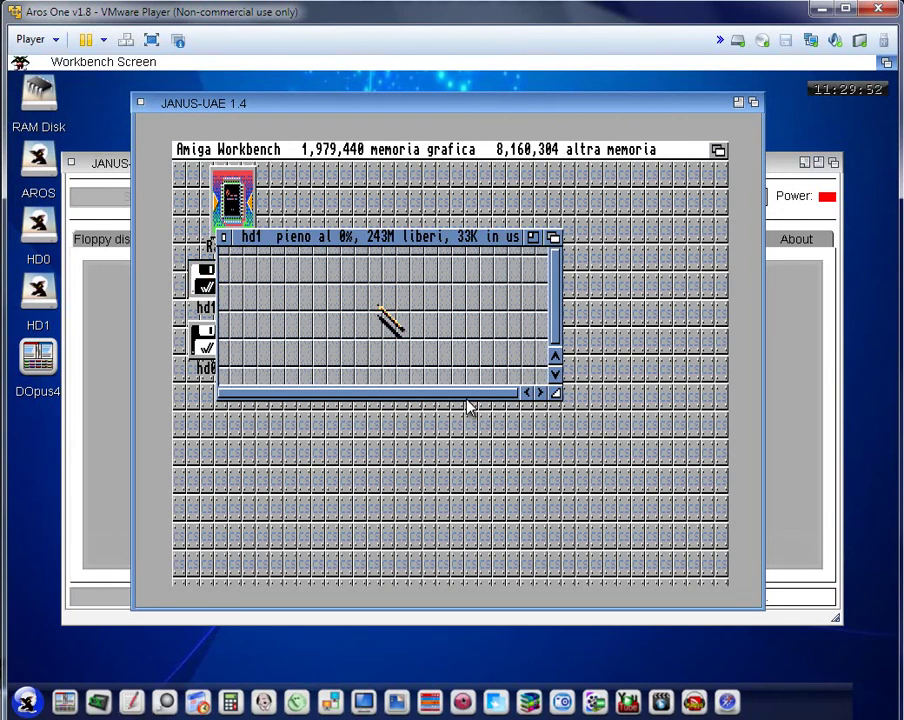
right_click(352, 212)
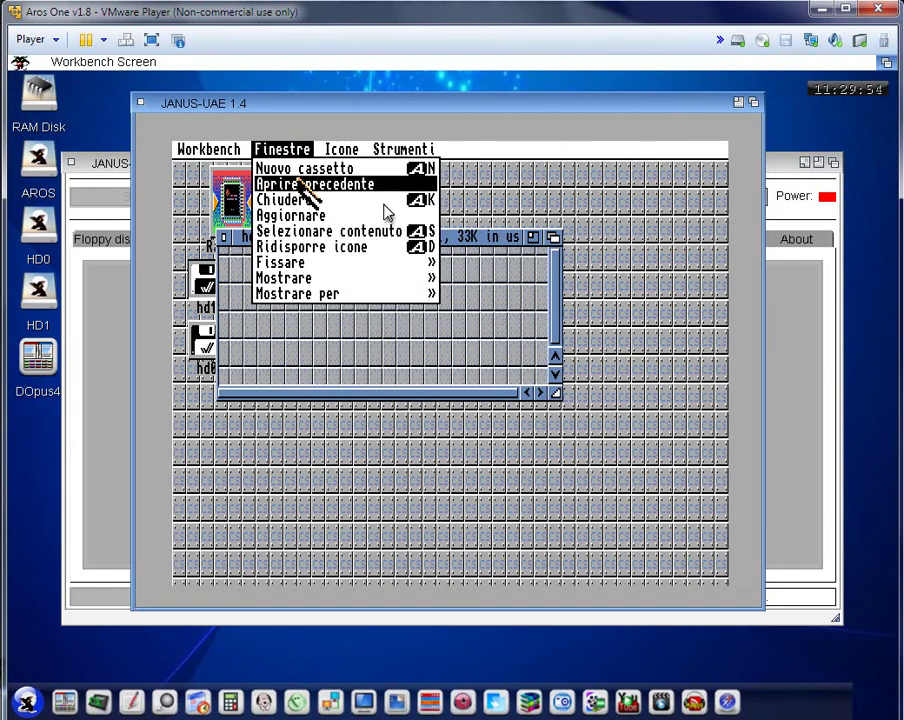
right_click(295, 174)
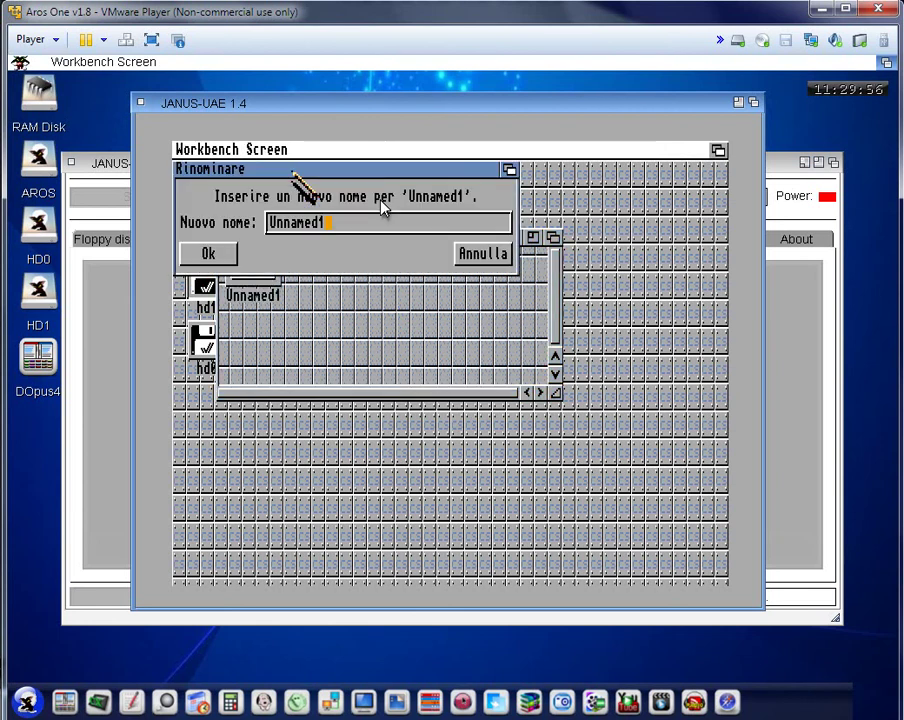
click(228, 258)
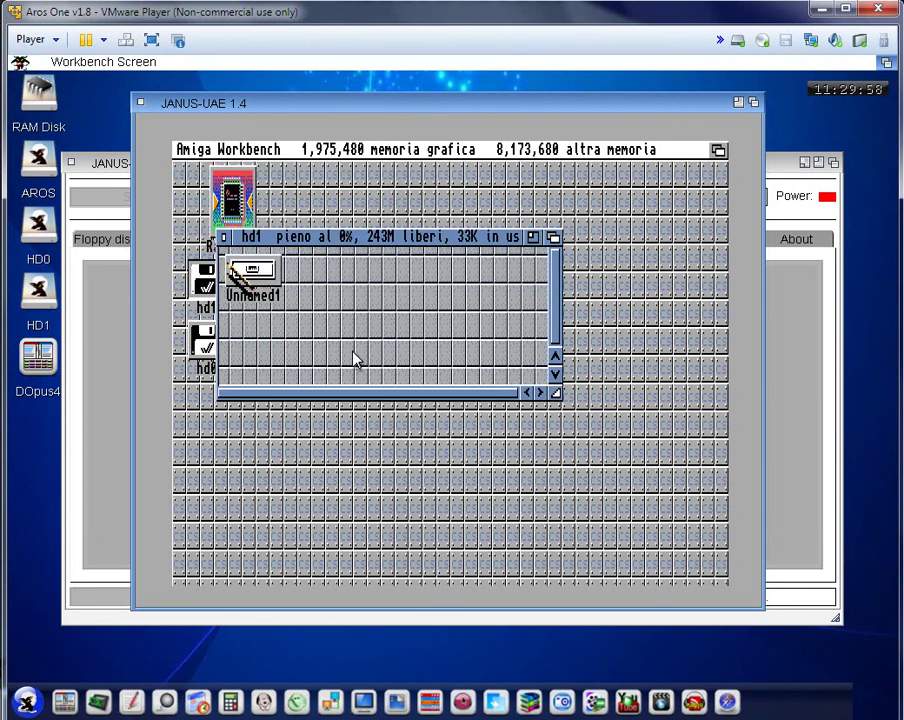
- Create another default-named drawer inside the new drawer on hd1, and close the outer drawer's window
double_click(280, 277)
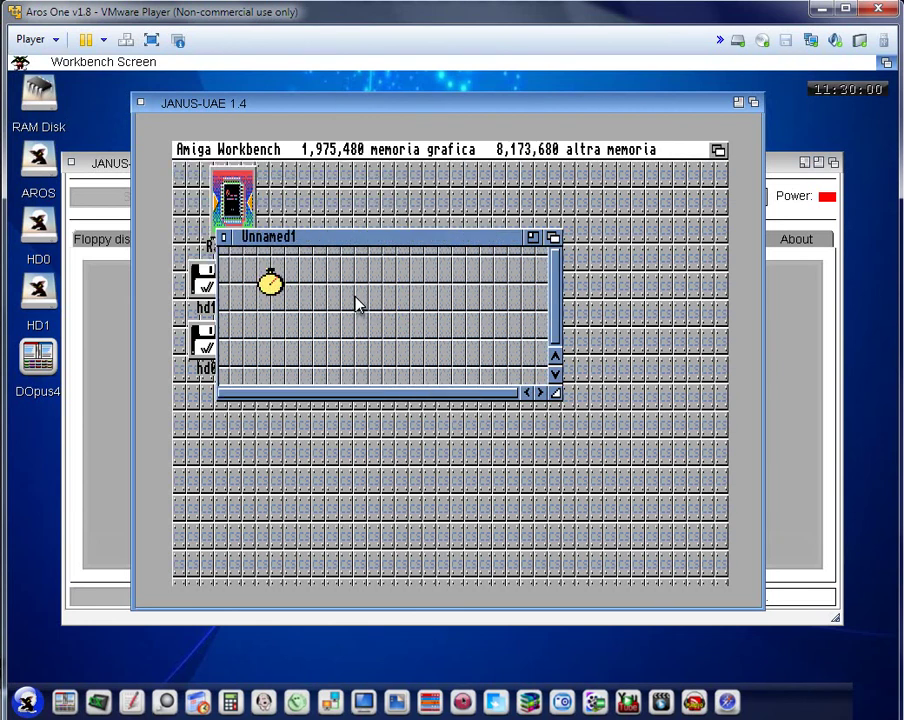
right_click(300, 260)
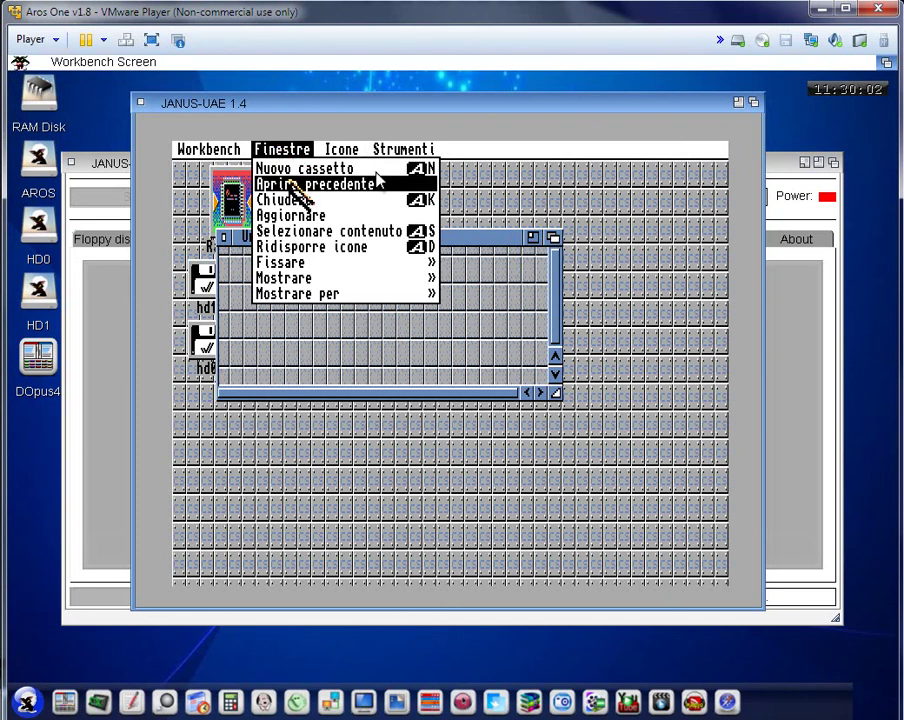
right_click(300, 111)
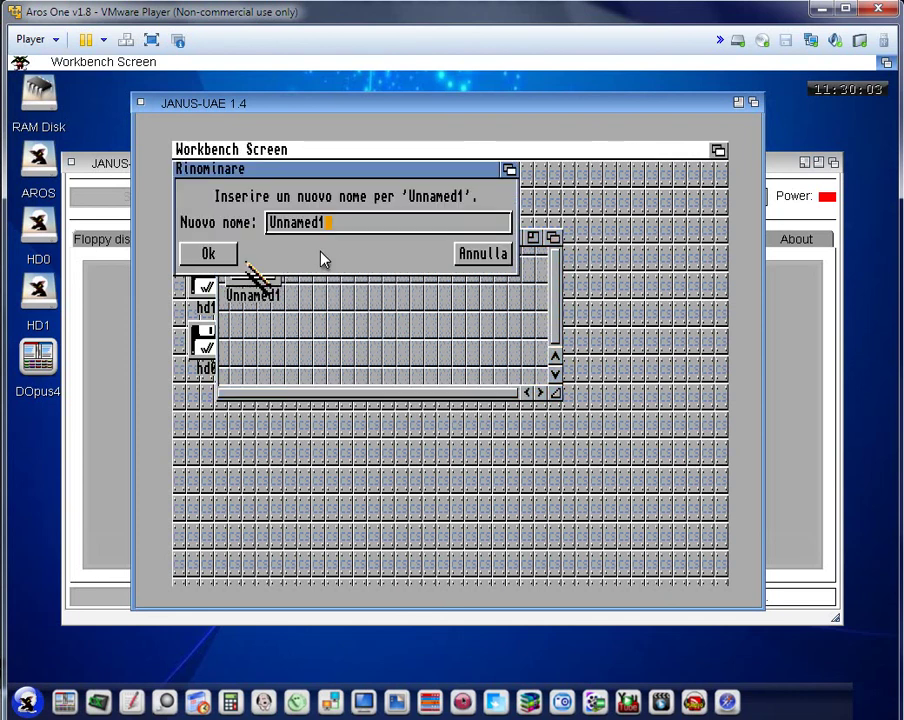
click(226, 256)
click(224, 237)
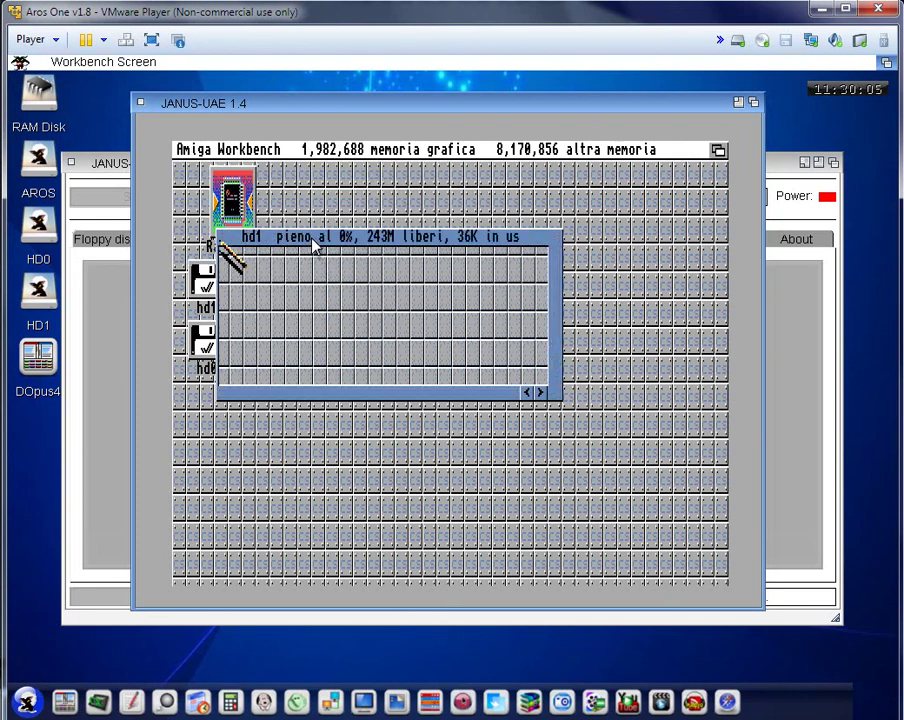
- Close the hd1 window, view the contents of the hd0 disk, and reopen hd1 to check its drawer
click(224, 237)
double_click(210, 340)
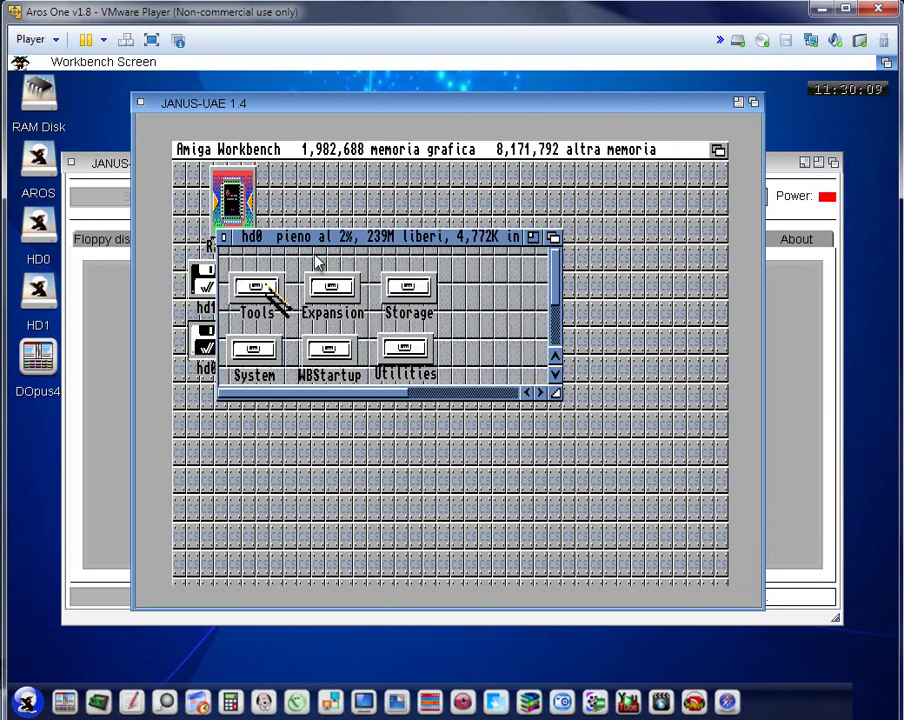
click(222, 238)
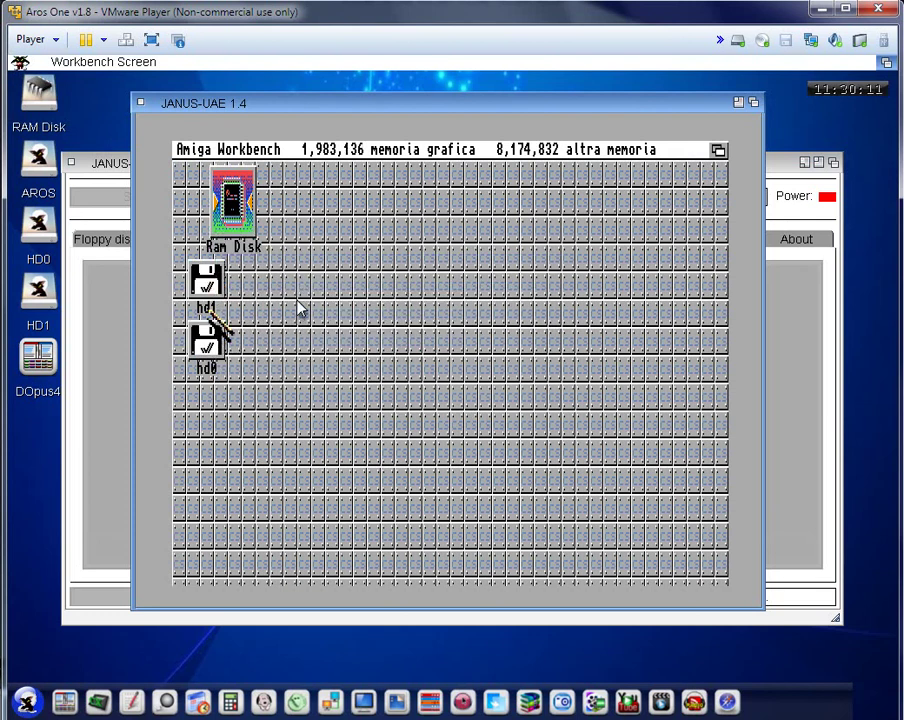
double_click(205, 282)
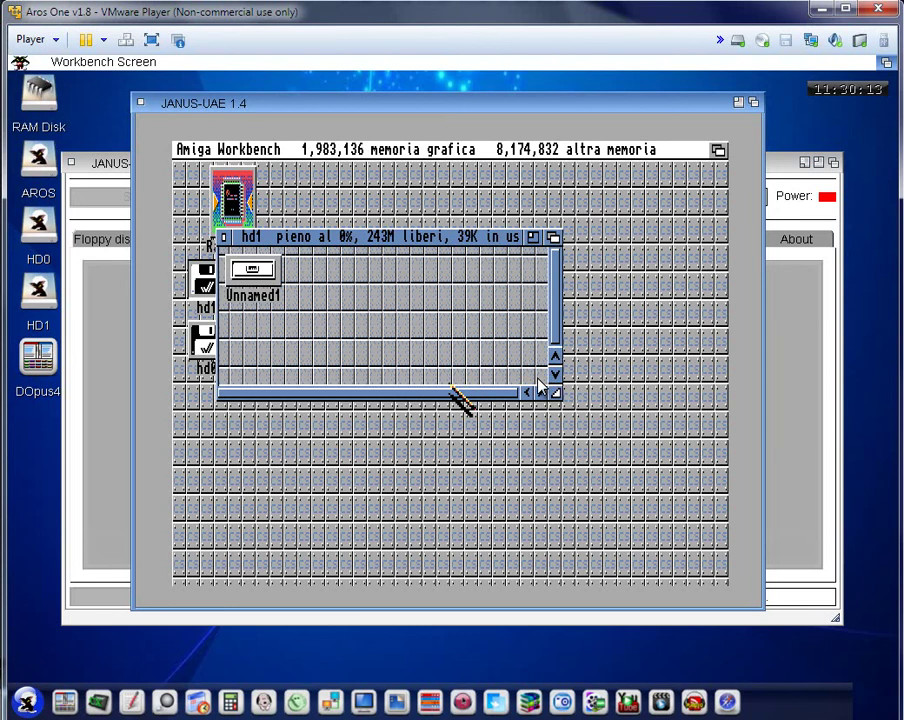
- Quit the Janus-UAE emulator and close the JanusUAE drawer window on the AROS desktop
click(141, 103)
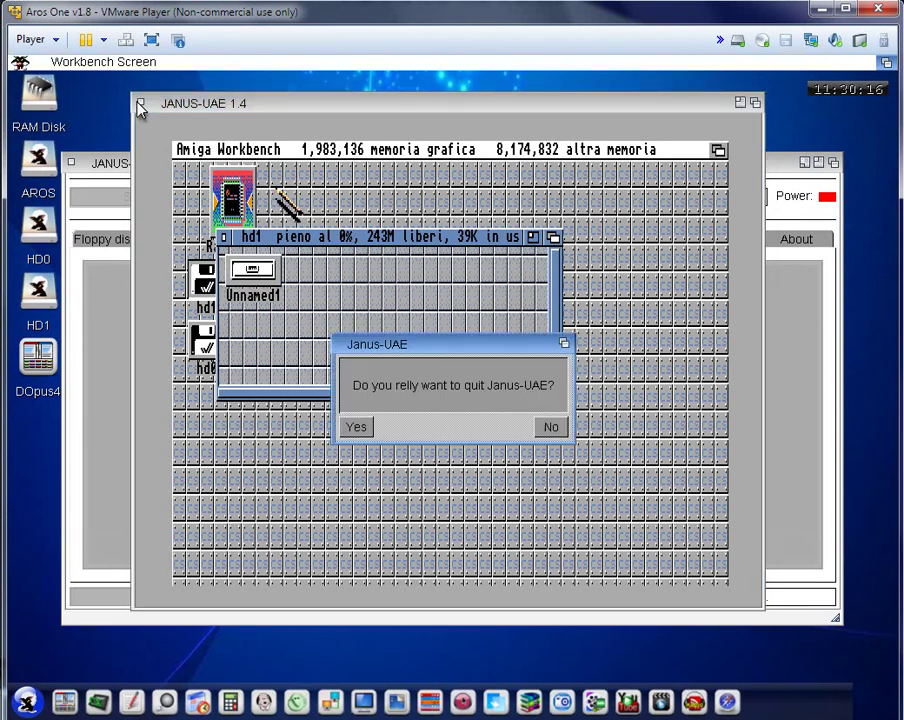
click(362, 432)
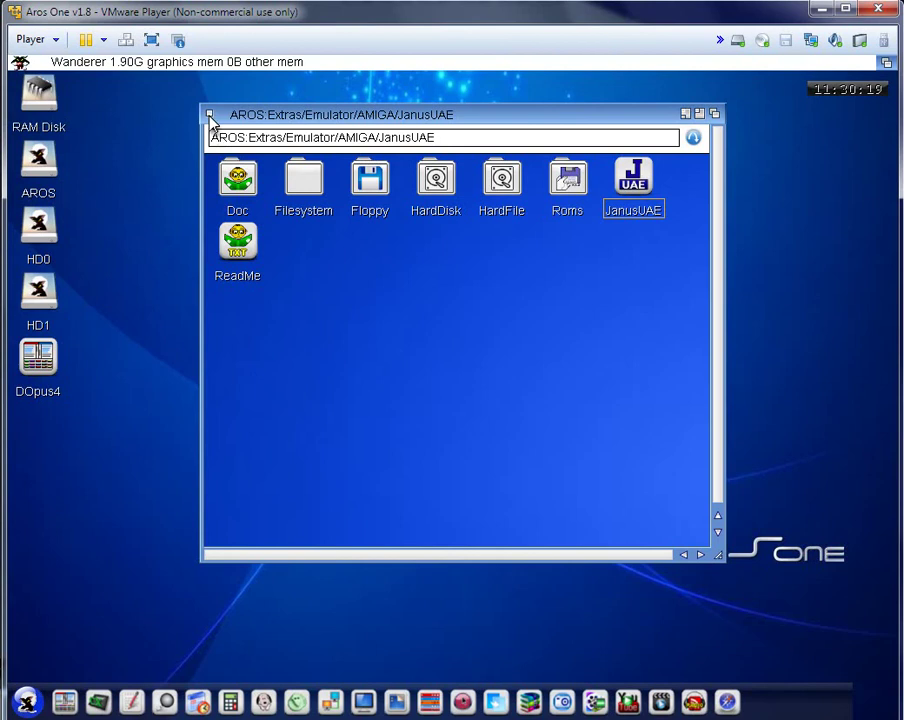
click(209, 115)
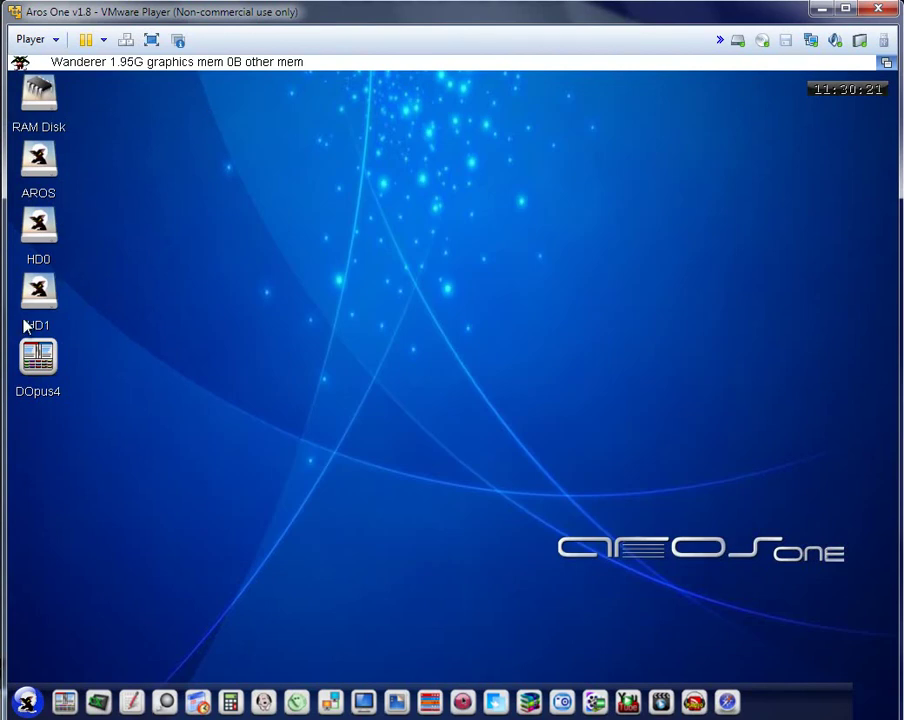
- Open DOpus4 and list the contents of the HD0 volume in the source pane
double_click(38, 356)
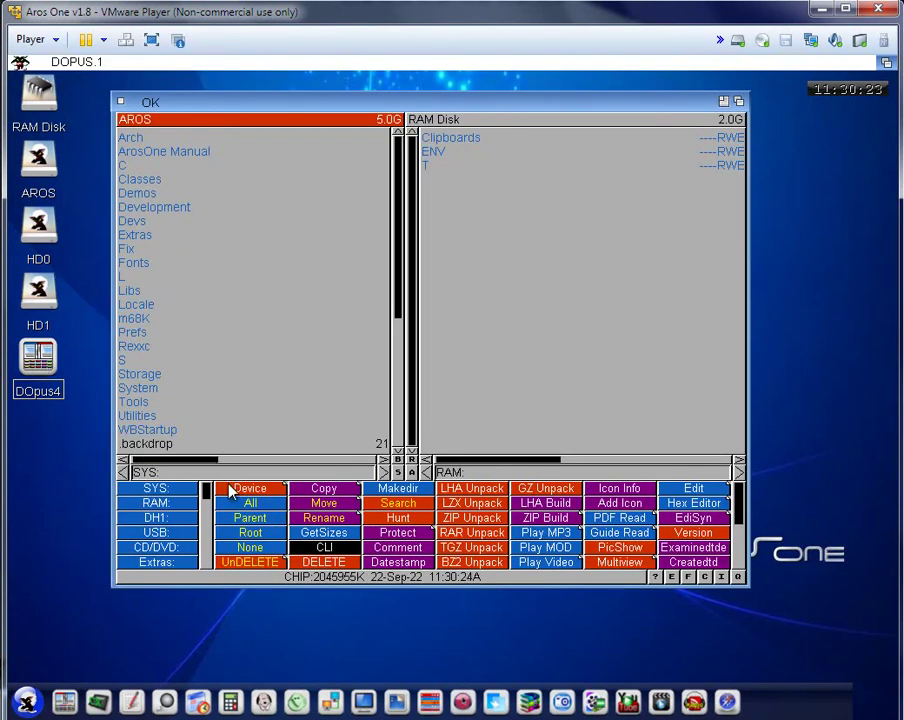
click(231, 489)
click(175, 278)
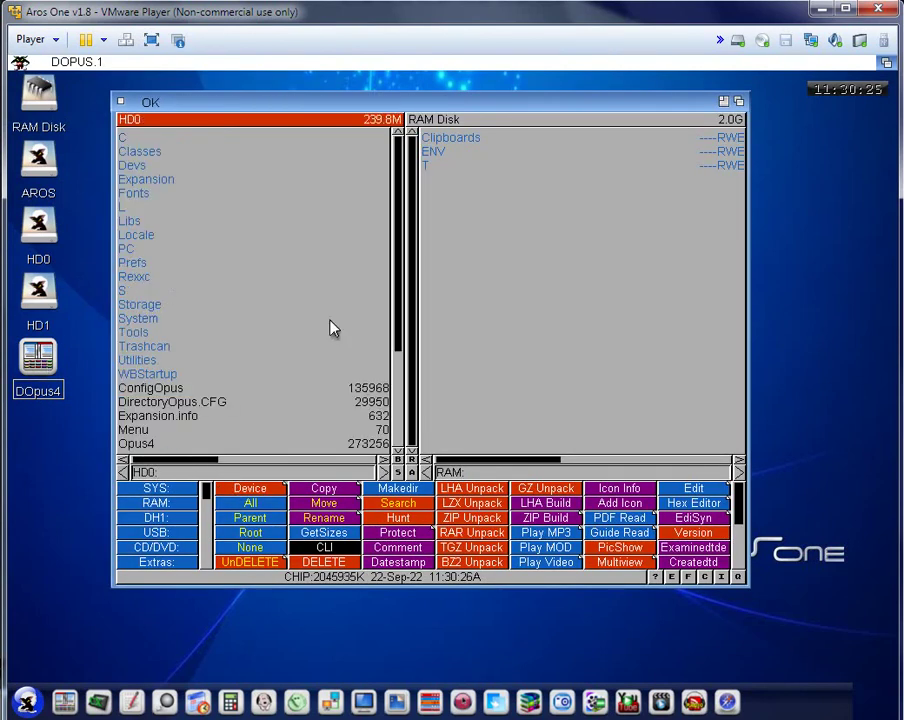
- List the HD1 volume in the other pane, browse into HD1:Unnamed1/Unnamed1/, and quit Directory Opus
click(505, 340)
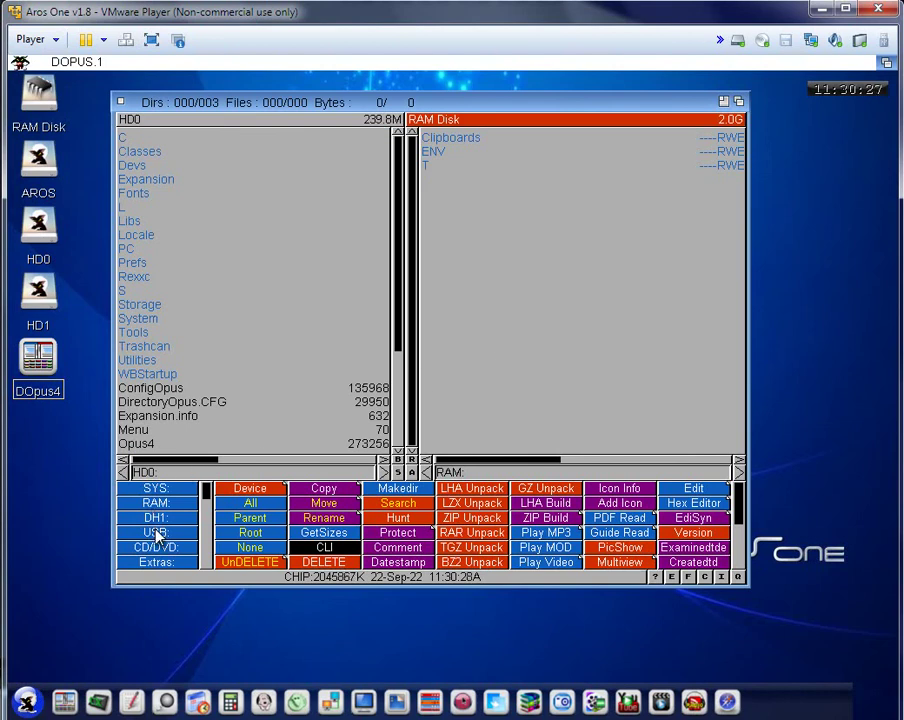
click(252, 489)
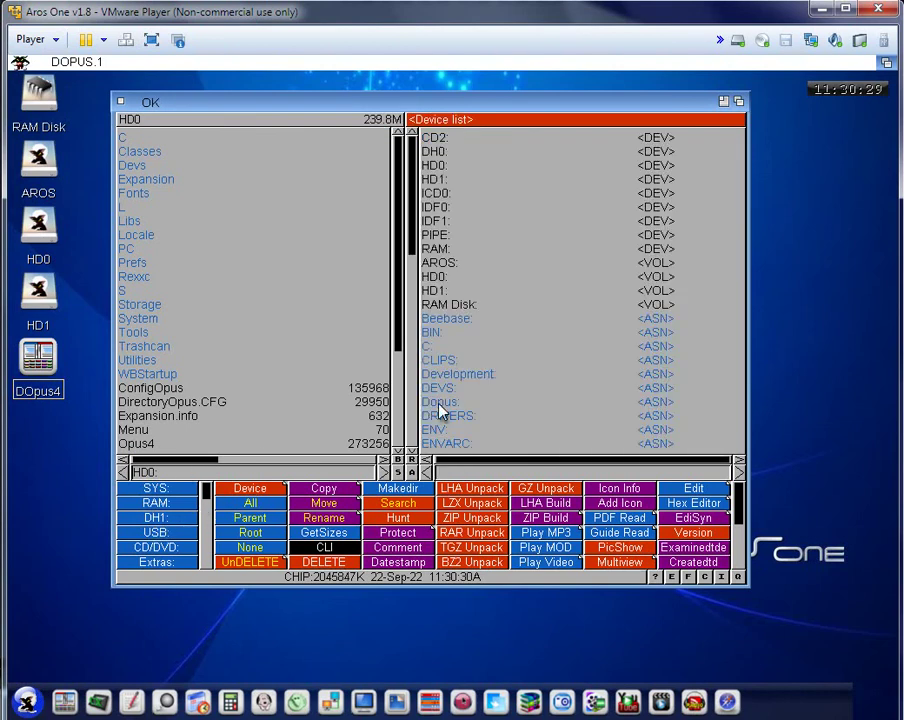
click(440, 290)
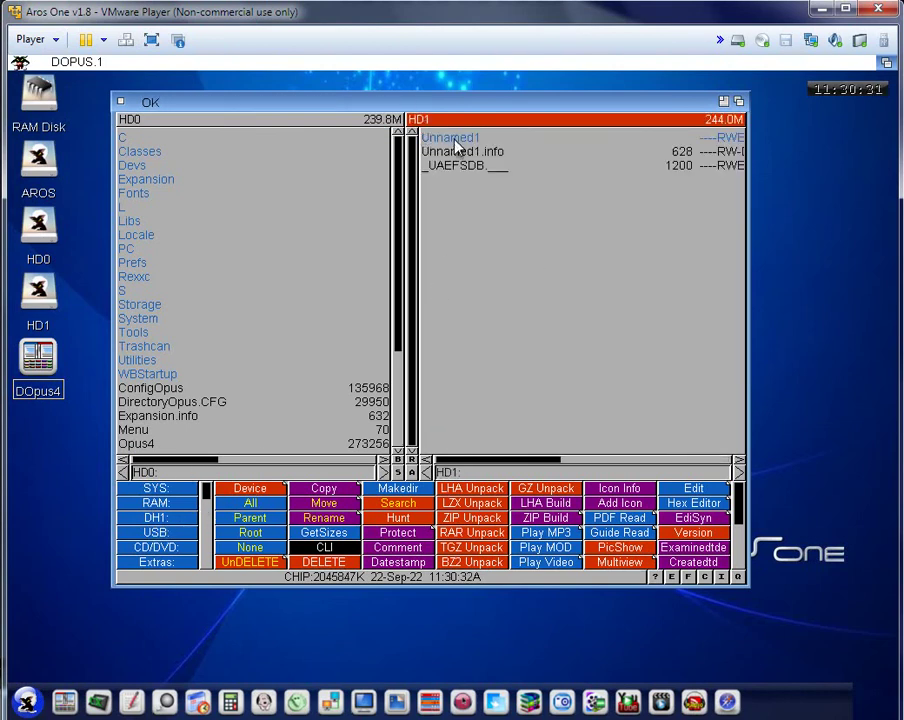
double_click(462, 138)
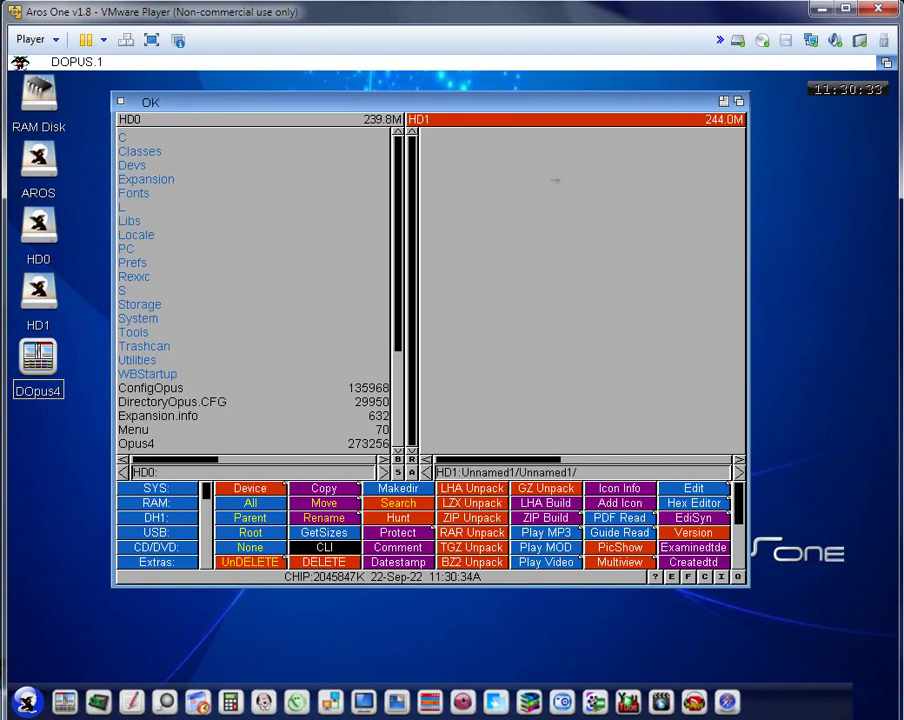
click(120, 101)
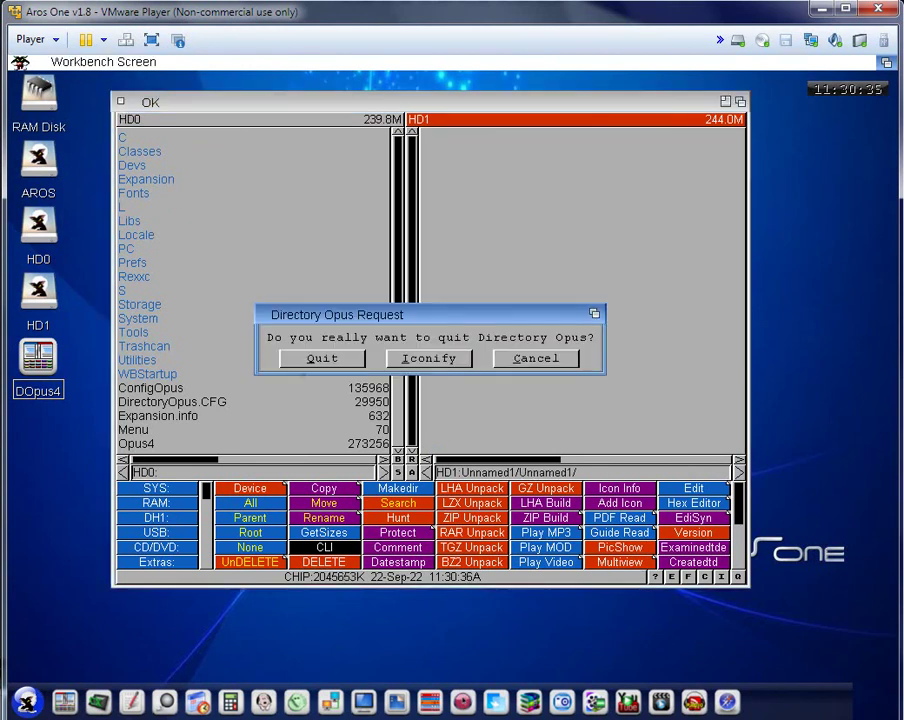
click(348, 363)
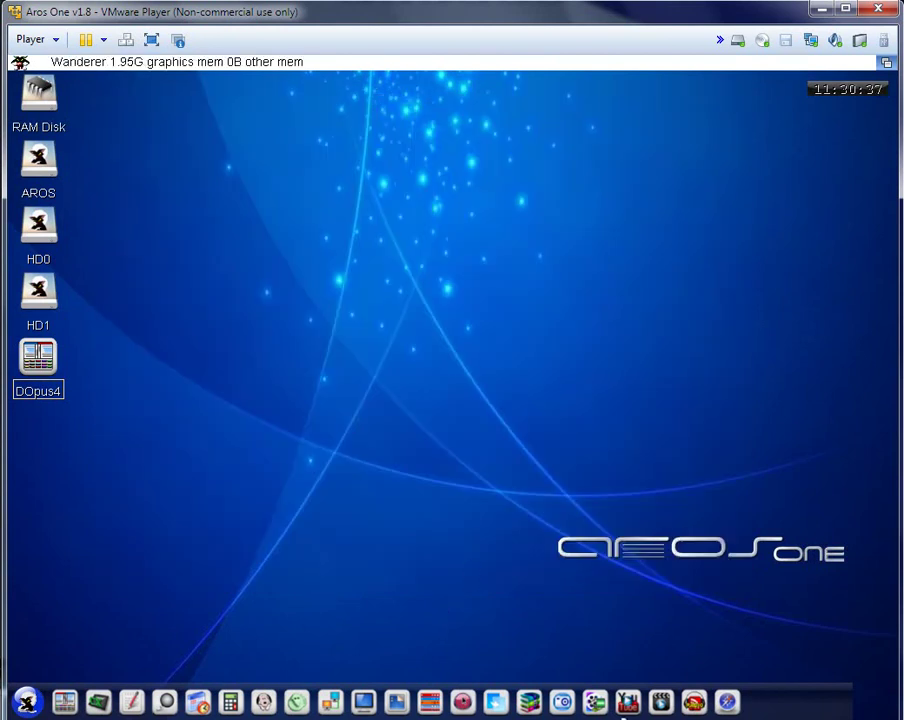